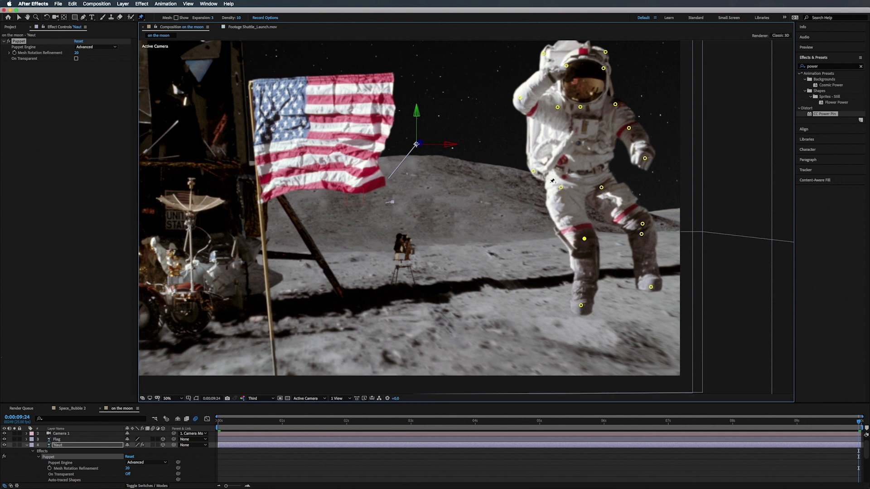
- Repose the astronaut by moving the puppet pins at the hips, the right-hand leg's knee and foot, and the raised arm
left_click_drag(561, 187, 599, 188)
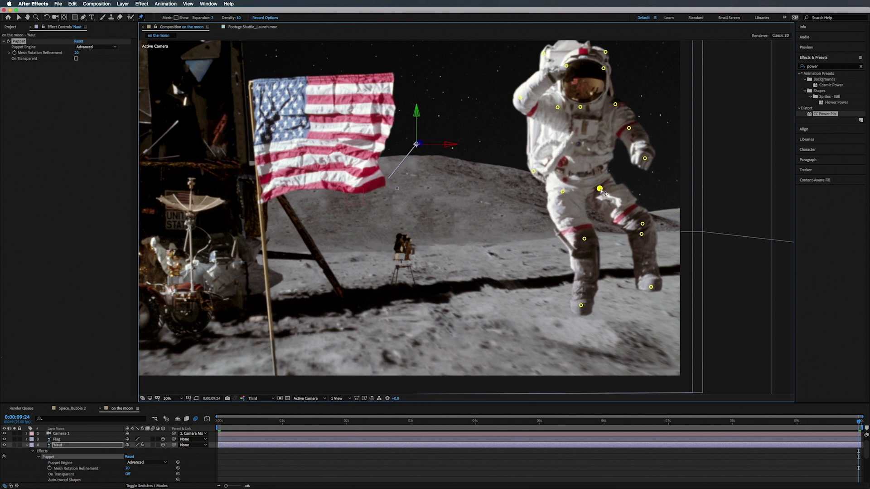
left_click_drag(641, 233, 645, 236)
left_click_drag(651, 287, 646, 288)
left_click_drag(645, 236, 643, 237)
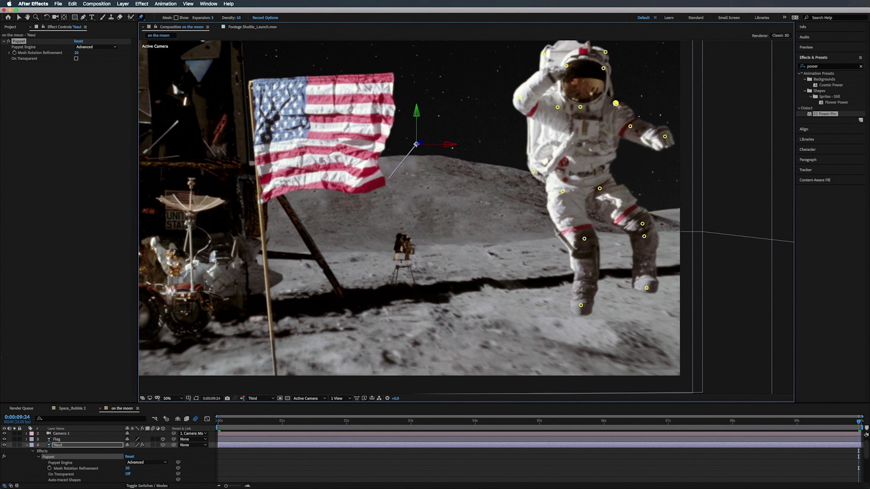
left_click_drag(524, 96, 524, 94)
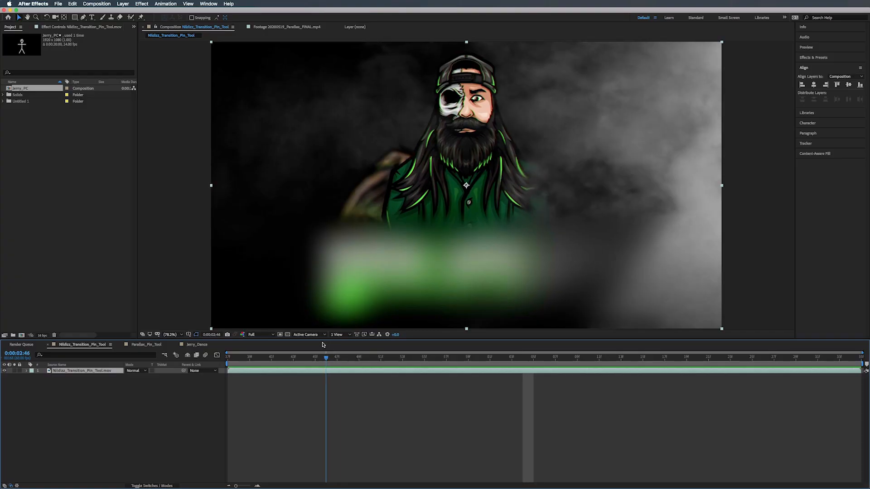
- Scrub through the transition composition, and open Jerry_Dance to play its dancing stick figure from the first frame
left_click_drag(322, 345, 351, 347)
key("Home")
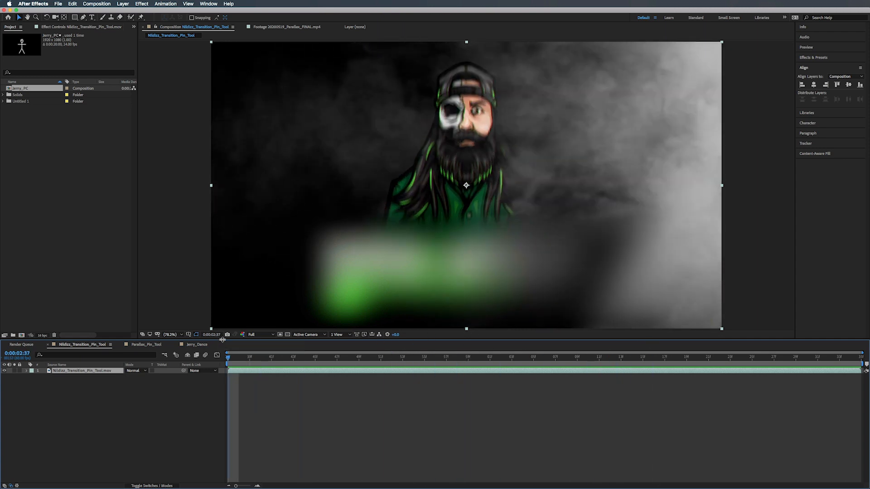
left_click(197, 345)
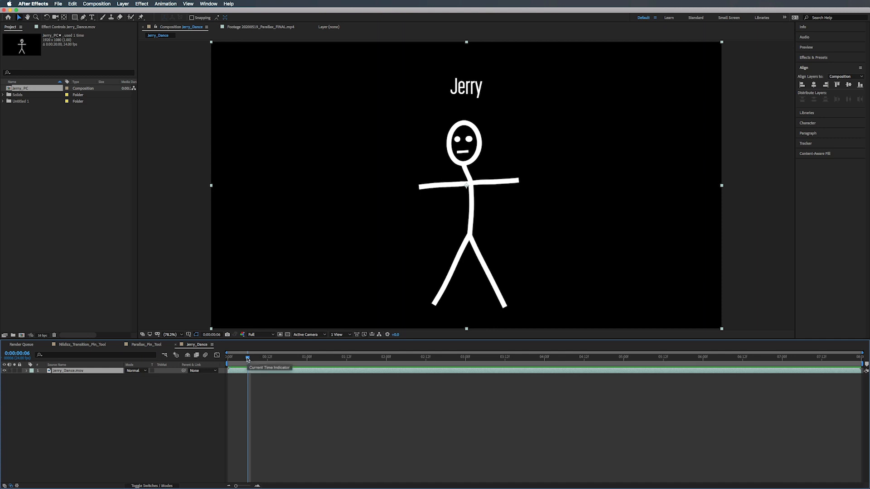
left_click_drag(247, 356, 233, 356)
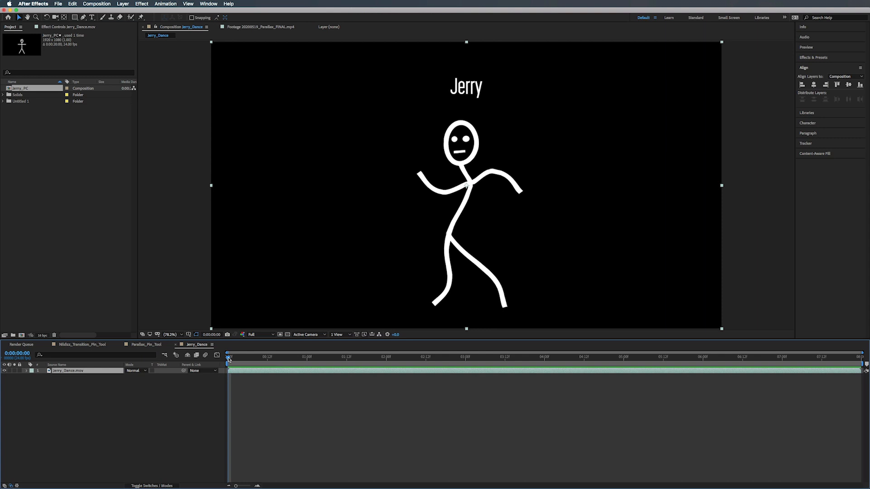
key("space")
key("space")
key("space")
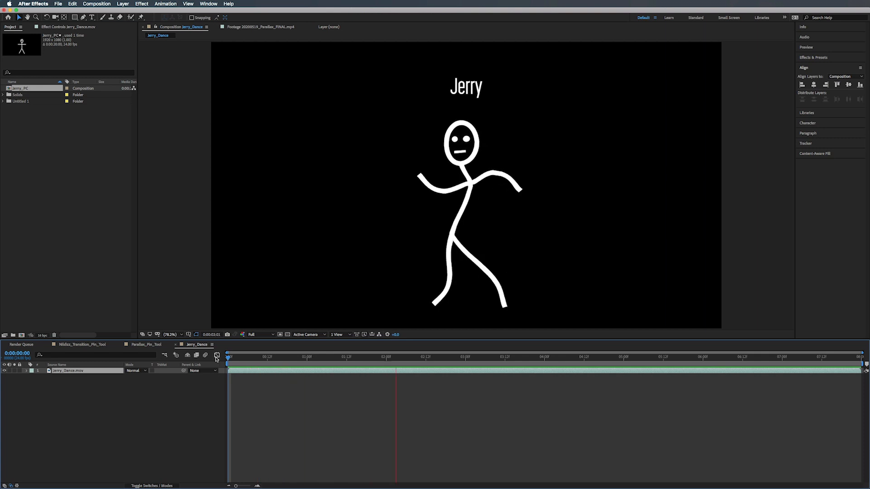
key("space")
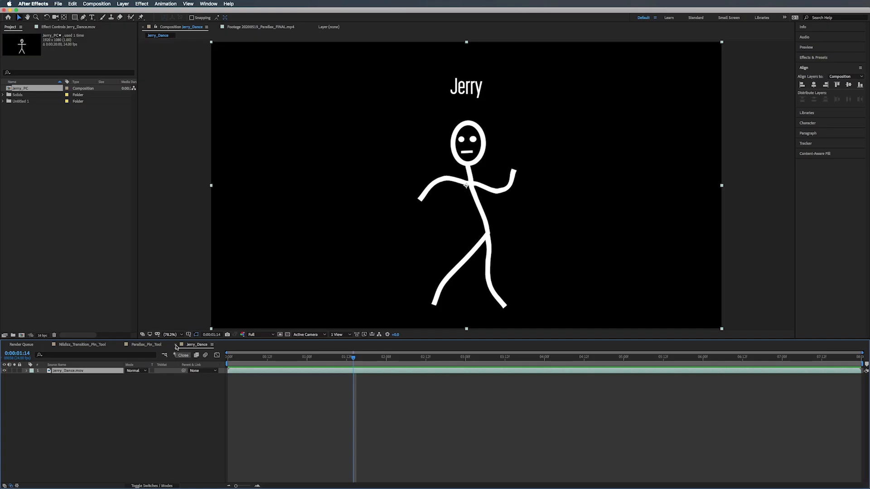
- Close the Parallax_Pin_Tool and Jerry_Dance compositions and return the transition composition to its first frame
left_click(126, 346)
left_click(120, 344)
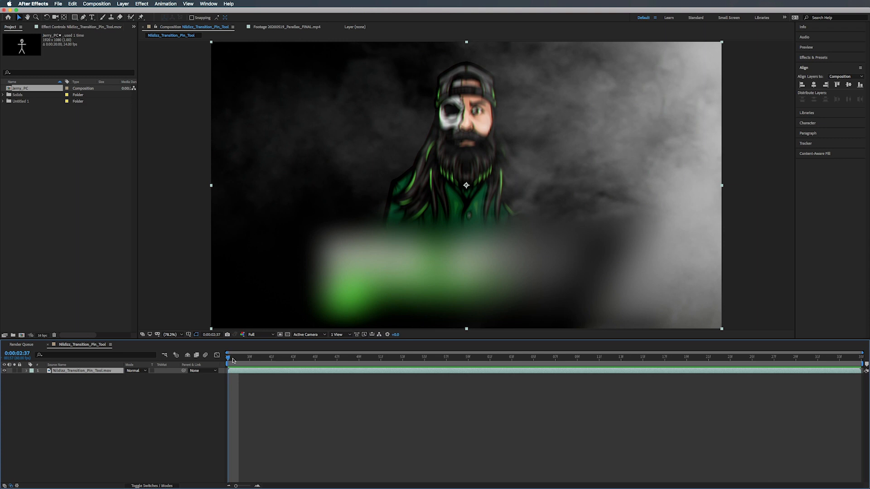
left_click(228, 359)
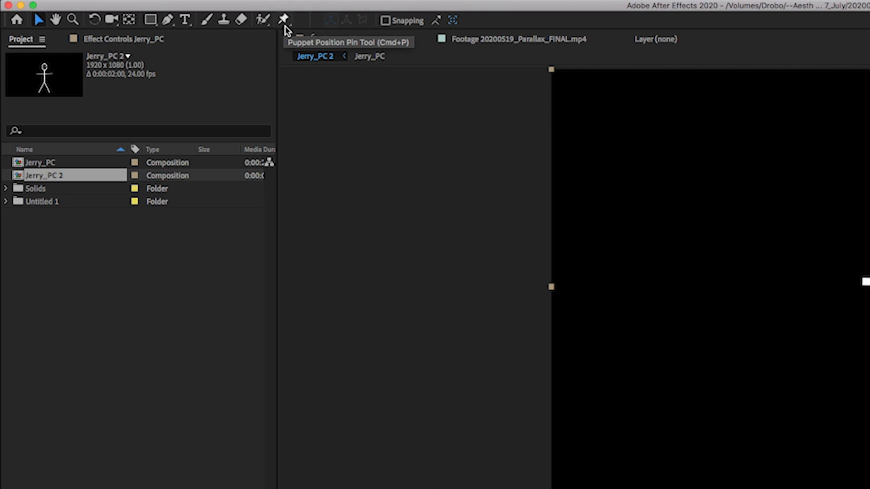
- Place a Puppet Position Pin where the stick figure's arms meet the body, test moving it and undo the move
left_click(284, 21)
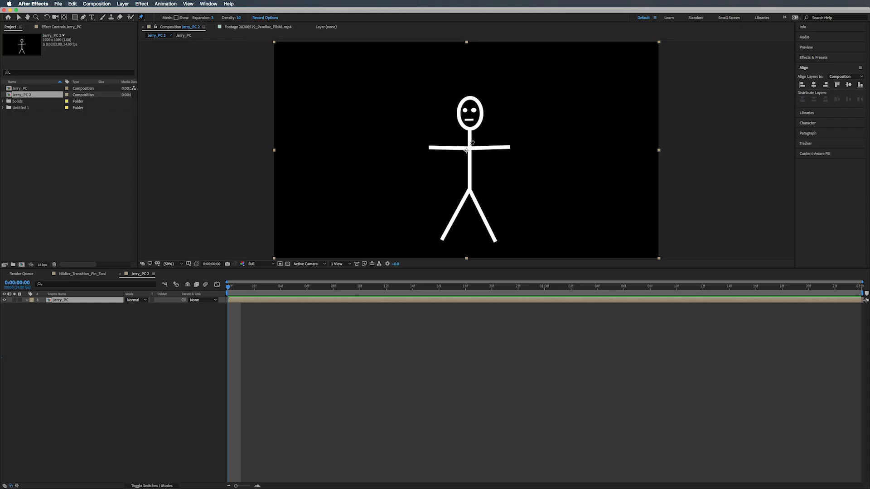
left_click(469, 149)
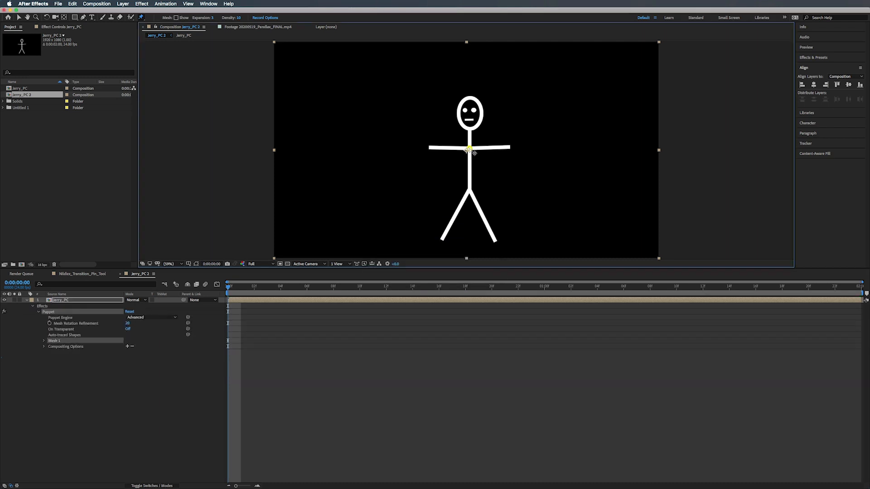
left_click_drag(469, 148, 442, 135)
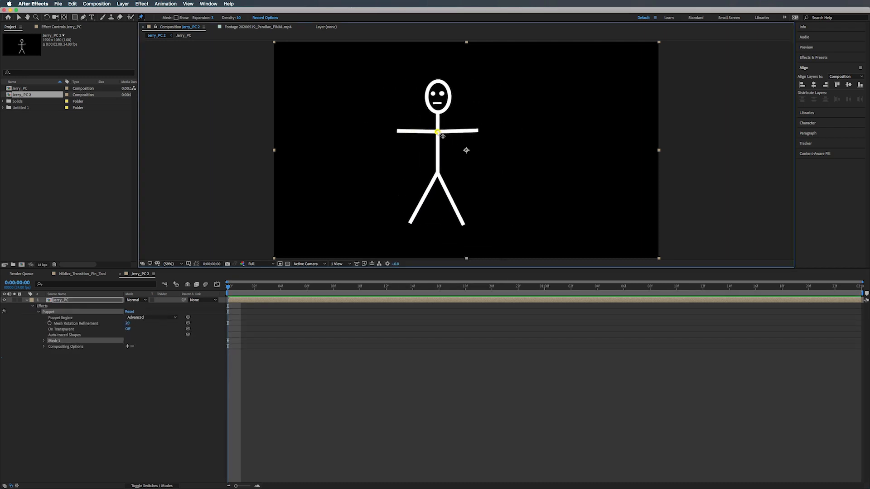
key("super+z")
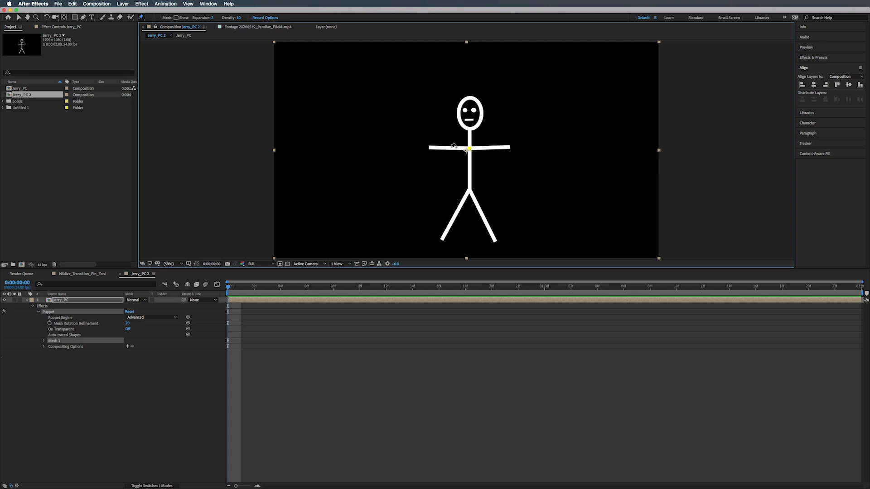
- Add puppet pins at the elbow and hand of both arms of the stick figure
left_click(451, 148)
left_click(429, 147)
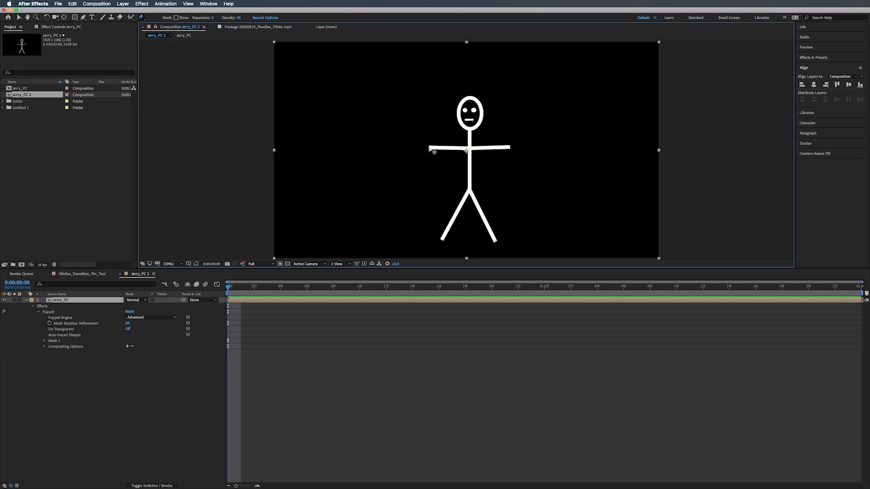
left_click(491, 147)
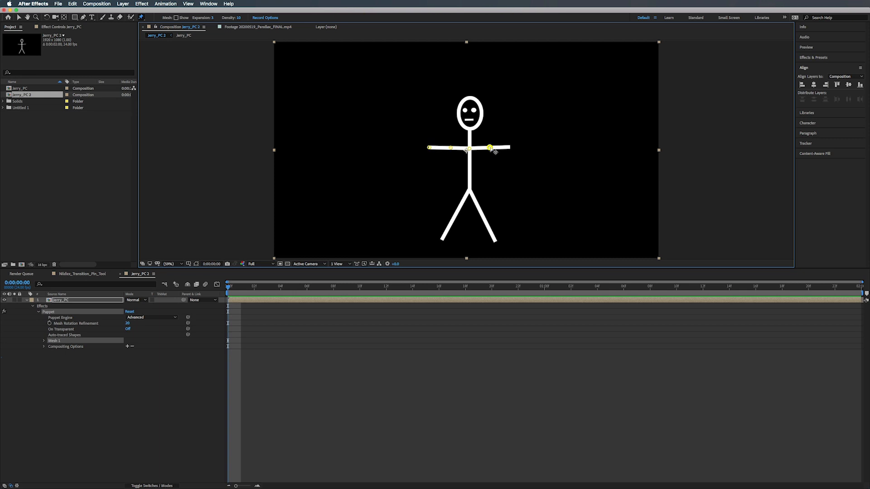
left_click(509, 147)
- Add puppet pins at the neck, the top of the head and both sides of the face, undoing the test move
left_click(470, 128)
left_click(470, 98)
left_click(481, 114)
left_click_drag(462, 118, 436, 117)
key("super+z")
- Add puppet pins at the hips, both feet and both knees, test moving the hip pin and undo the moves
left_click(470, 191)
left_click_drag(473, 194, 438, 179)
left_click(442, 238)
left_click(495, 240)
mouse_move(472, 194)
left_mouse_down()
mouse_move(434, 188)
mouse_move(504, 189)
mouse_move(457, 188)
mouse_move(488, 190)
left_mouse_up()
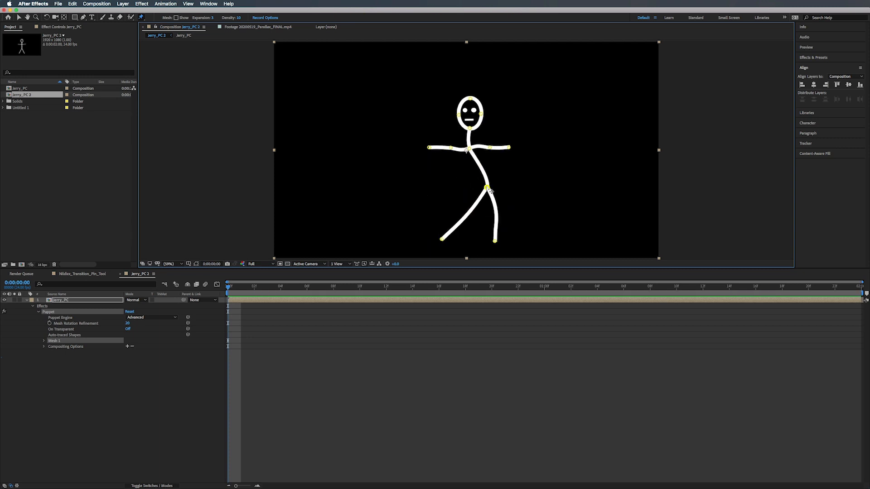
key("super+z")
left_click(454, 216)
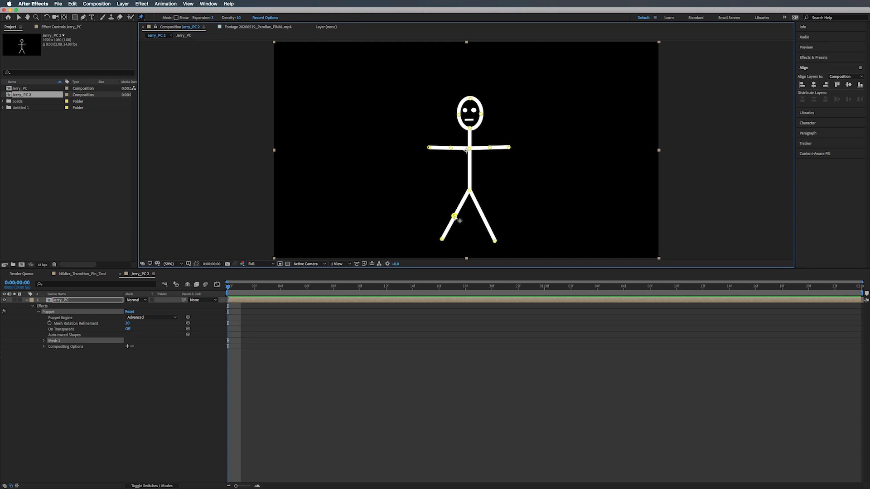
left_click(483, 217)
- Review the pins' position keyframes at the first frame and frame 2, and show all Puppet effect properties
key("u")
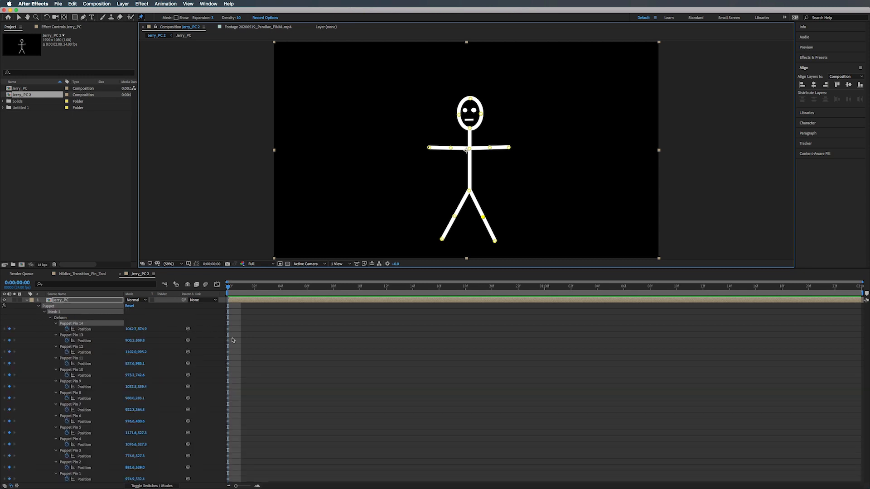
left_click_drag(228, 289, 255, 288)
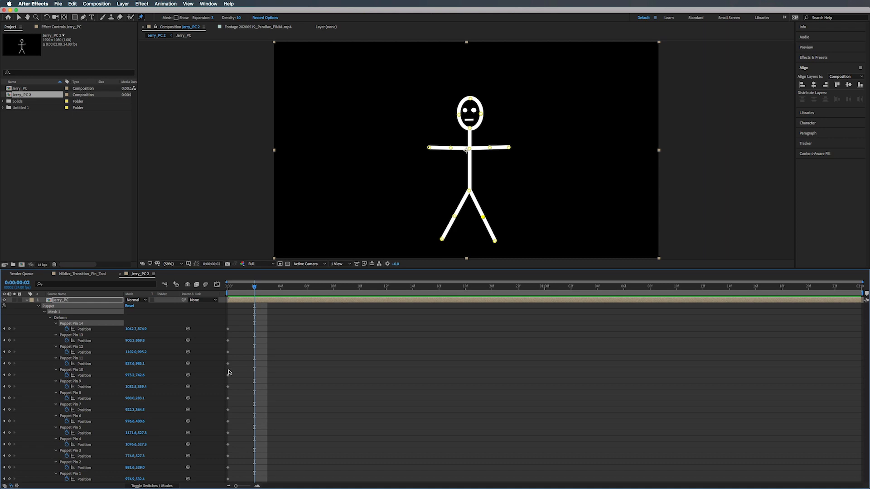
left_click(228, 288)
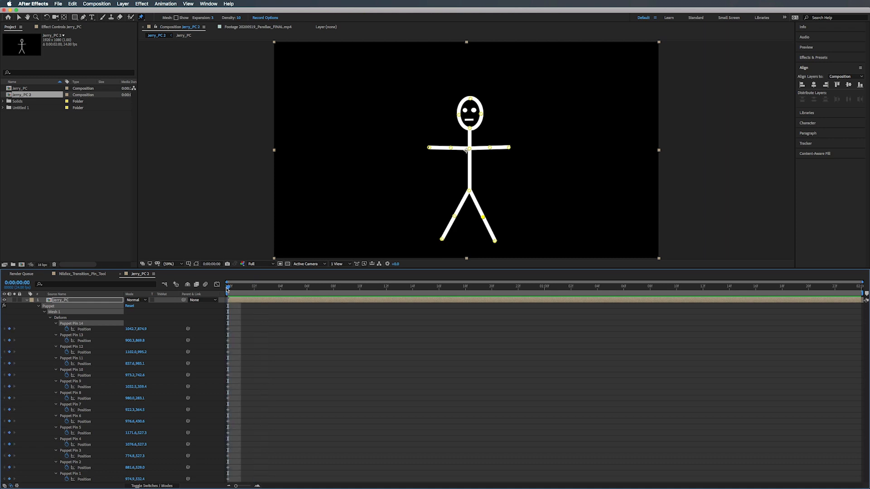
left_click(45, 312)
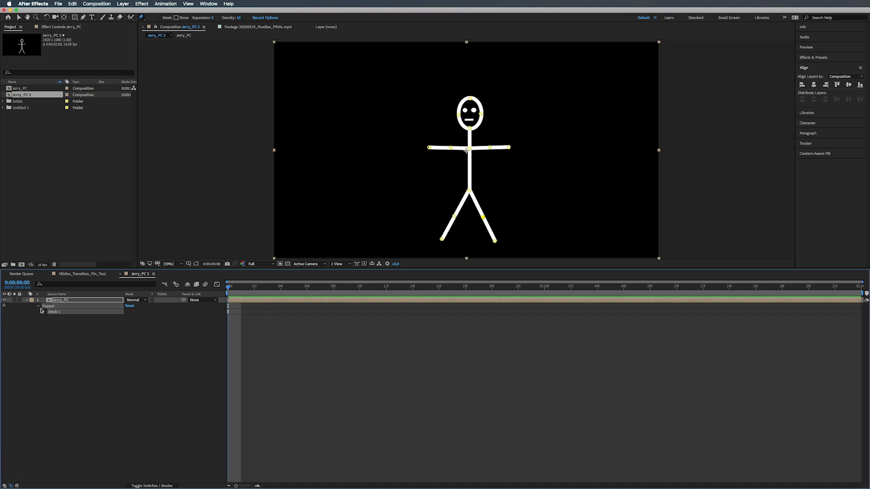
left_click(38, 308)
left_click(39, 308)
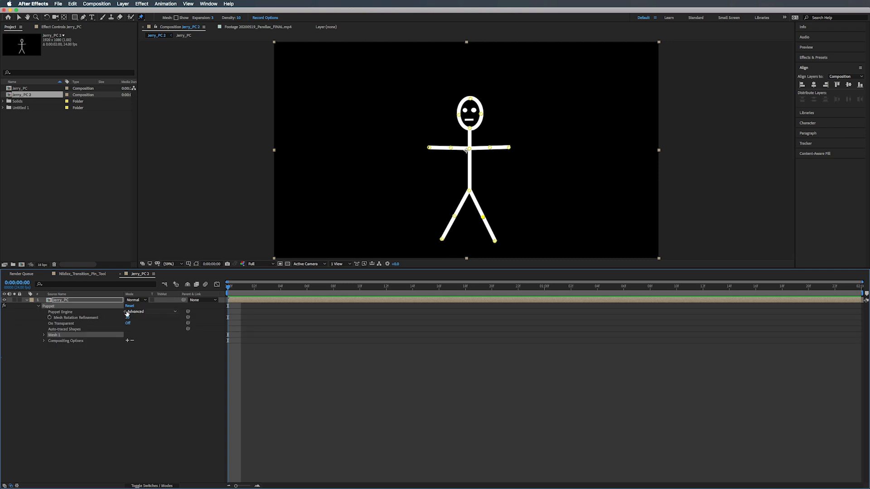
- Check the Puppet Engine options and try a Mesh Rotation Refinement of 11, using a shifted chest pin as the test
left_click(154, 313)
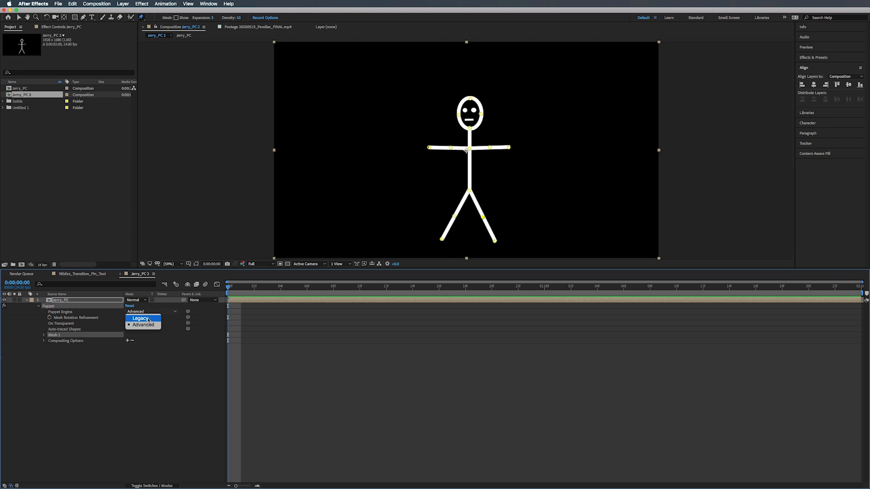
left_click(73, 321)
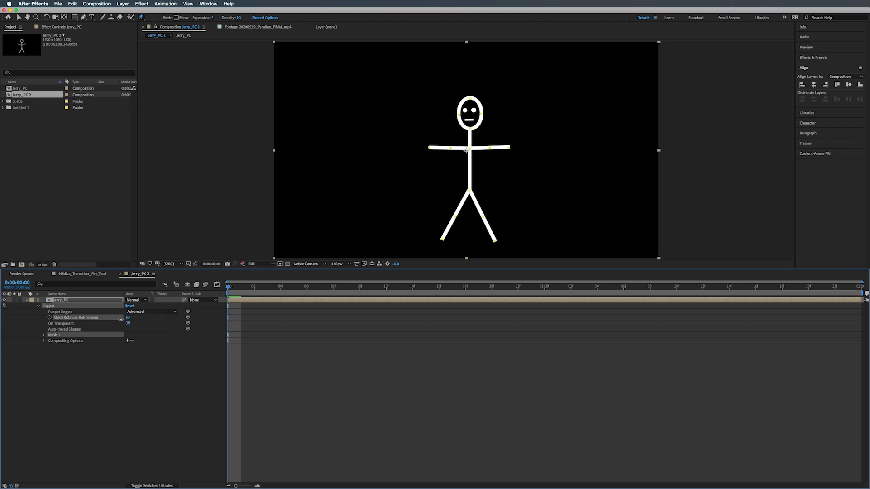
left_click_drag(469, 170, 485, 170)
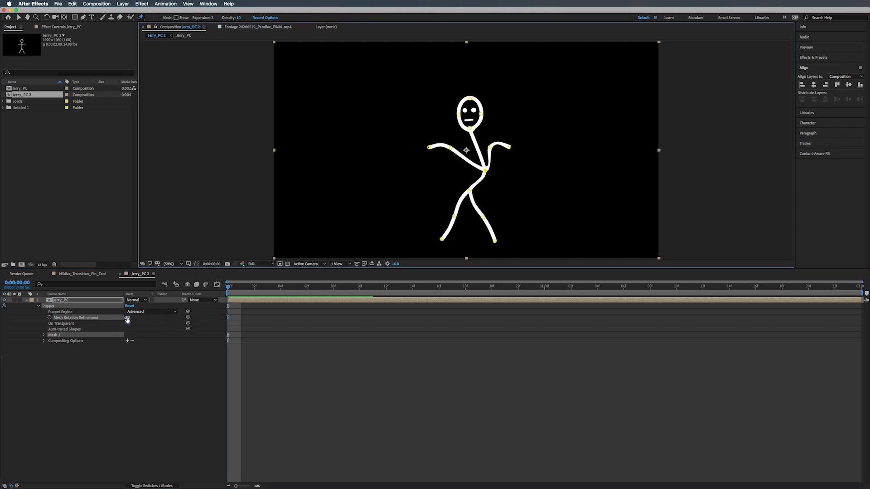
left_click_drag(127, 317, 140, 295)
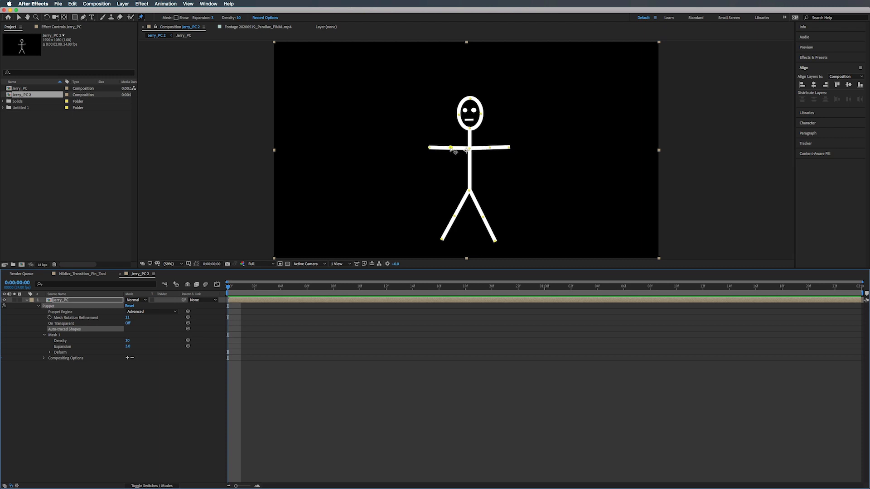
- Try a lower Mesh 1 density with the left-hand elbow pin pulled downward to bend the arm
left_click_drag(455, 152, 454, 169)
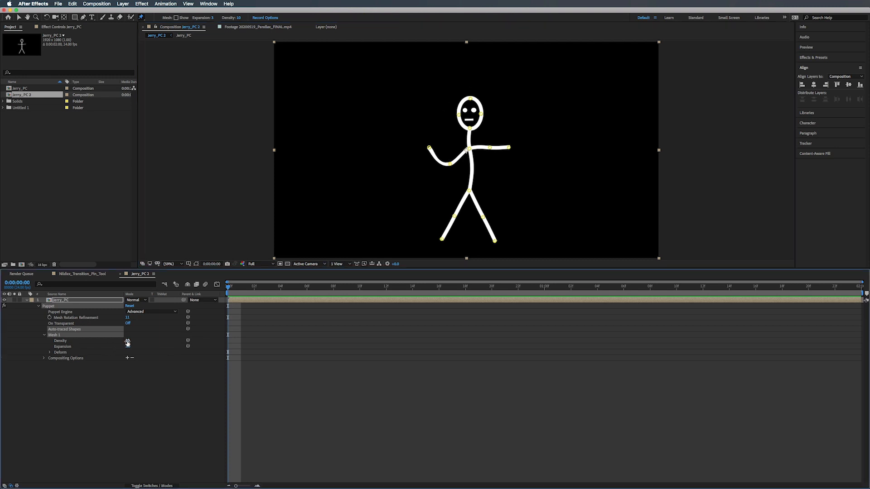
left_click_drag(128, 340, 123, 353)
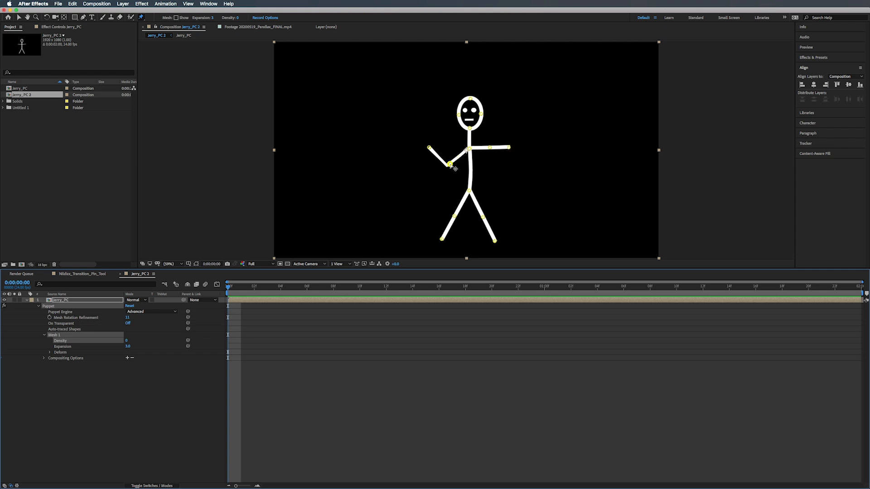
mouse_move(455, 168)
left_mouse_down()
mouse_move(452, 138)
mouse_move(456, 179)
mouse_move(449, 133)
mouse_move(453, 173)
mouse_move(450, 144)
mouse_move(433, 118)
mouse_move(450, 166)
left_mouse_up()
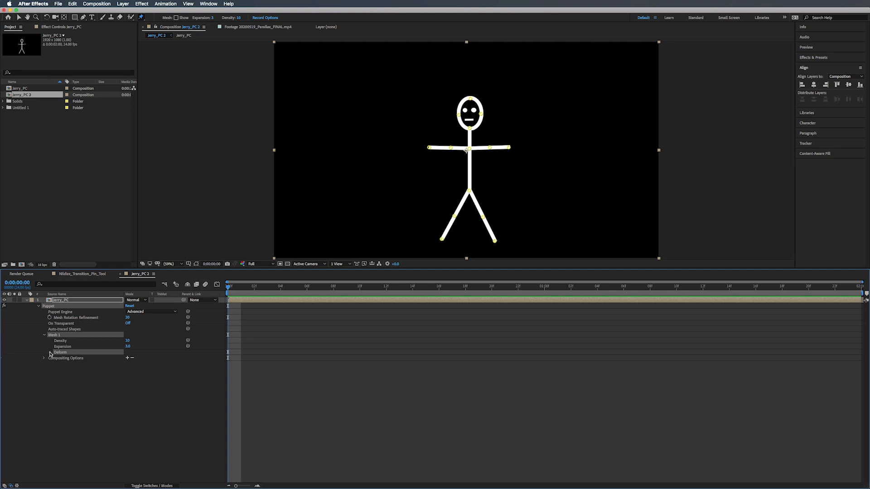
- Expand the mesh's Deform properties and set Puppet Pin 13 on the left-hand knee to the Starch pin type
left_click(51, 352)
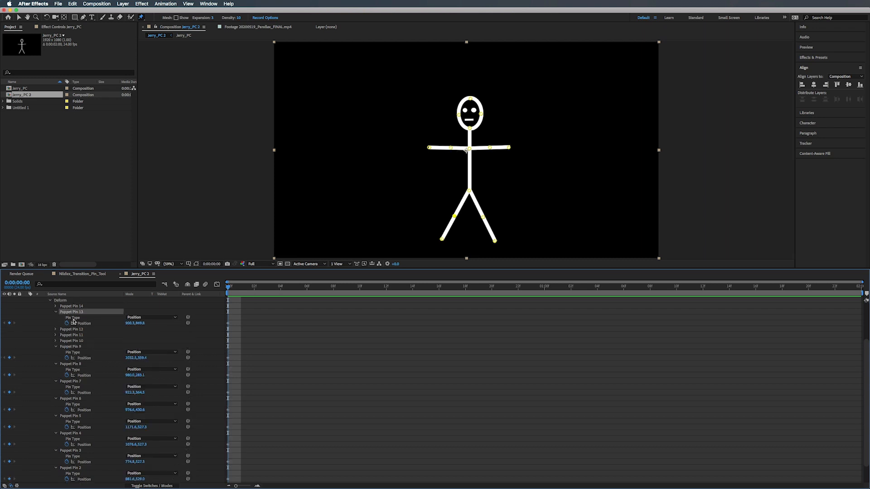
left_click(142, 318)
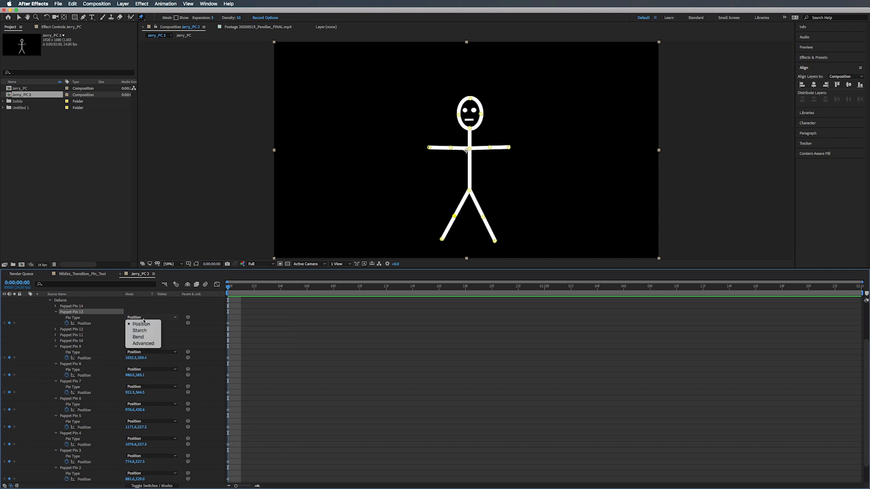
left_click(139, 330)
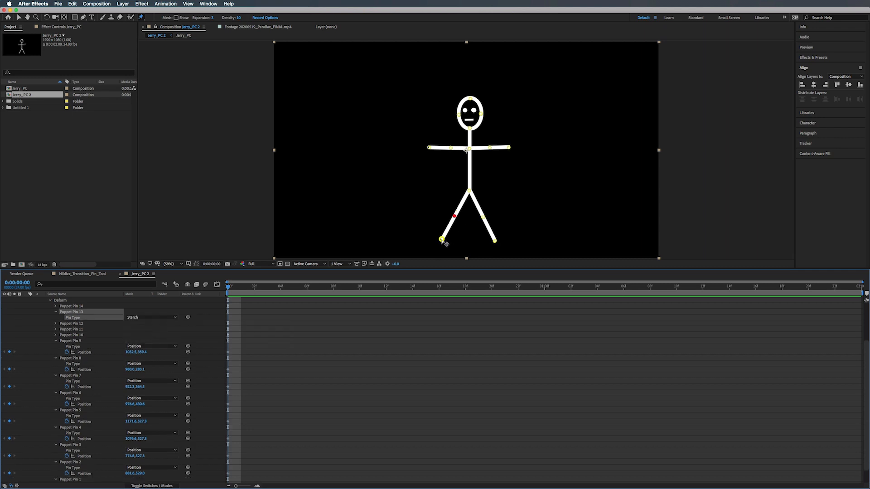
- Test the starched leg by moving its foot pin and swinging the leg up past the outstretched arm
mouse_move(441, 239)
left_mouse_down()
mouse_move(424, 219)
mouse_move(416, 174)
mouse_move(416, 189)
mouse_move(448, 228)
left_mouse_up()
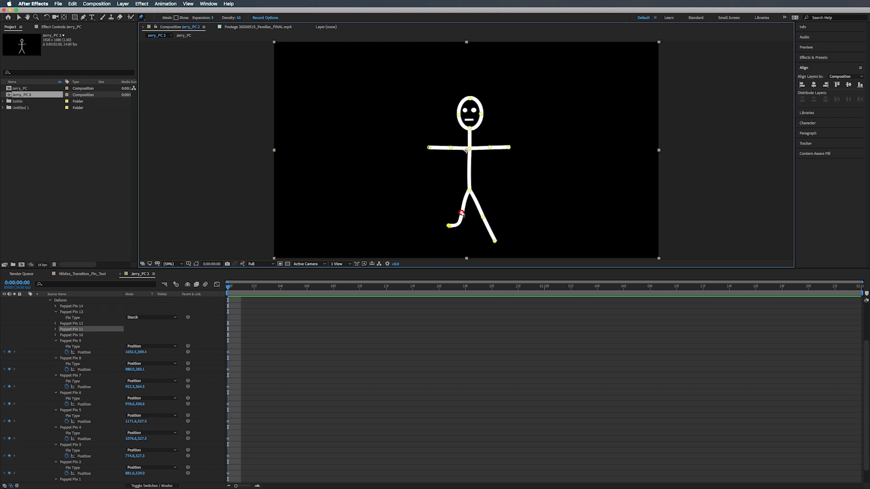
left_click_drag(461, 214, 429, 162)
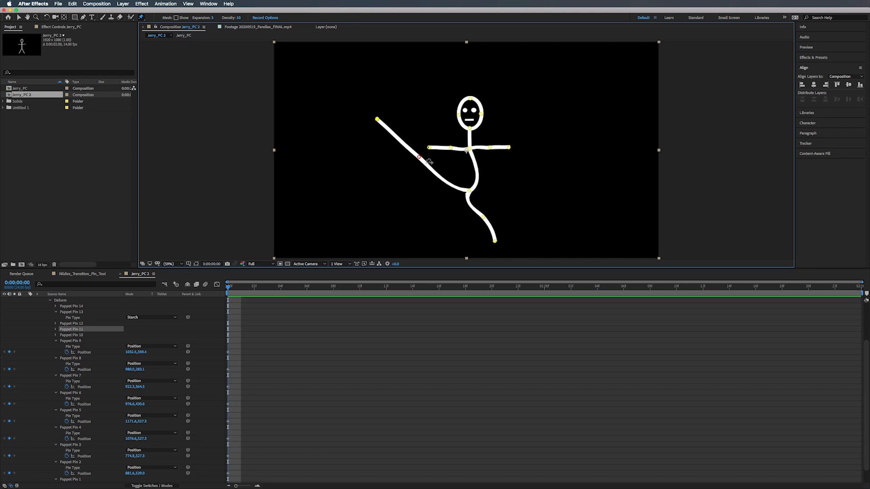
- Try shifting the hip pin with the starched leg, and undo the pose changes back to the straight standing figure
left_click(419, 158)
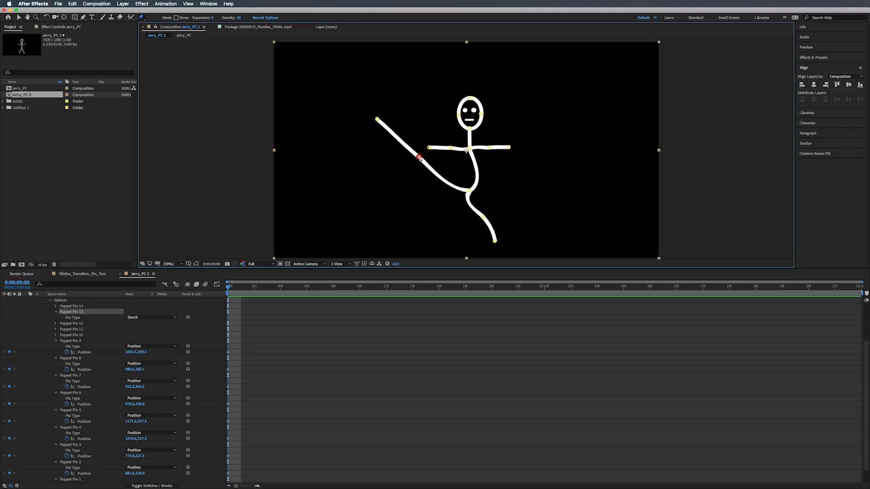
mouse_move(468, 191)
left_mouse_down()
mouse_move(484, 198)
mouse_move(460, 181)
mouse_move(472, 172)
mouse_move(471, 184)
mouse_move(385, 209)
mouse_move(436, 193)
left_mouse_up()
key("super+z")
key("super+z")
key("super+z")
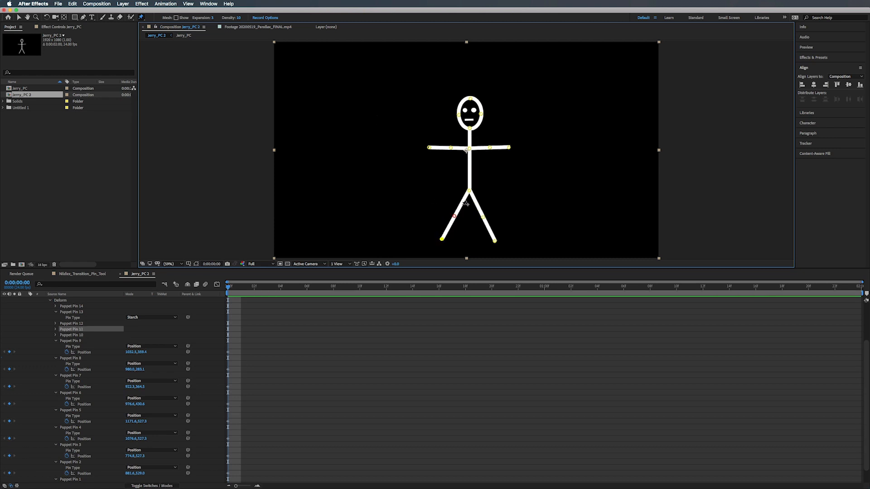
- Try the Advanced pin type on Puppet Pin 13 at the knee and check its Position, Scale and Rotation properties
left_click(132, 318)
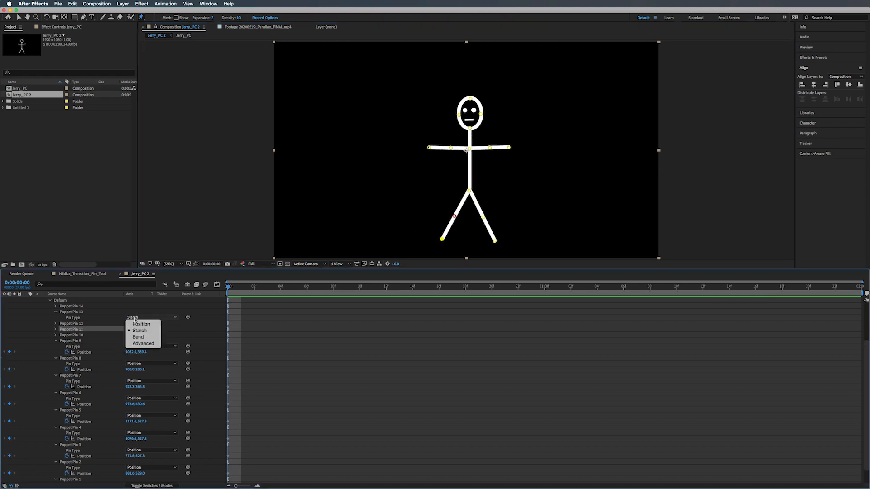
left_click(141, 344)
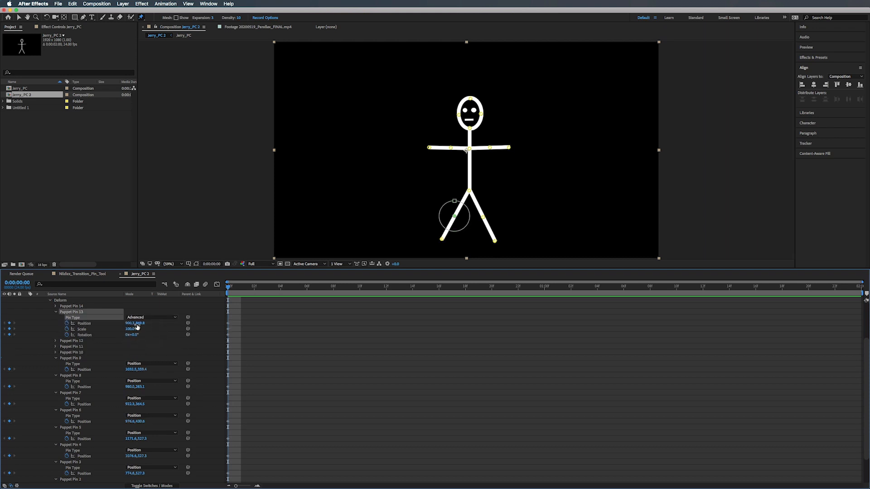
mouse_move(142, 323)
left_mouse_down()
mouse_move(156, 322)
mouse_move(138, 324)
left_mouse_up()
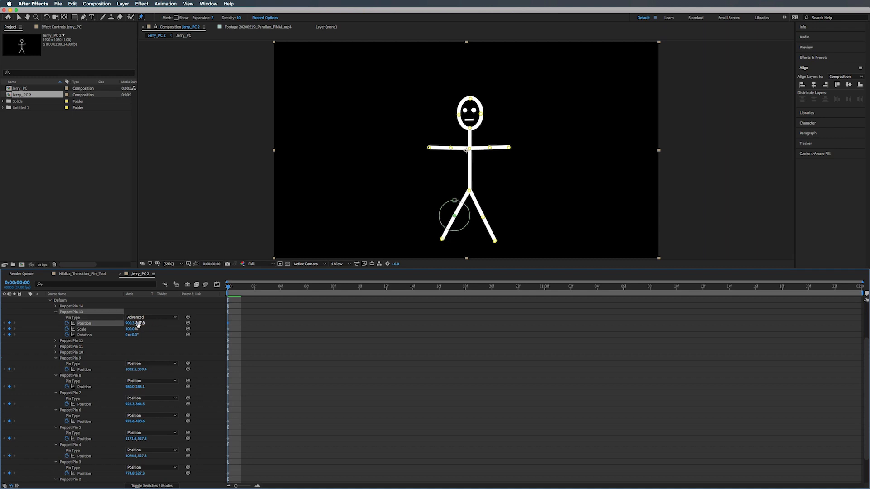
left_click(431, 222)
- Set Puppet Pin 13 to the Position pin type and collapse its properties
left_click(139, 320)
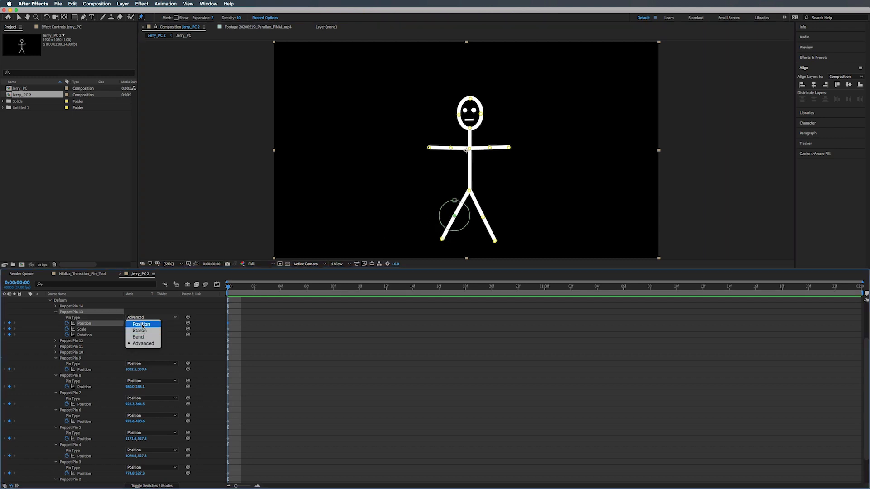
left_click(136, 326)
left_click(475, 154)
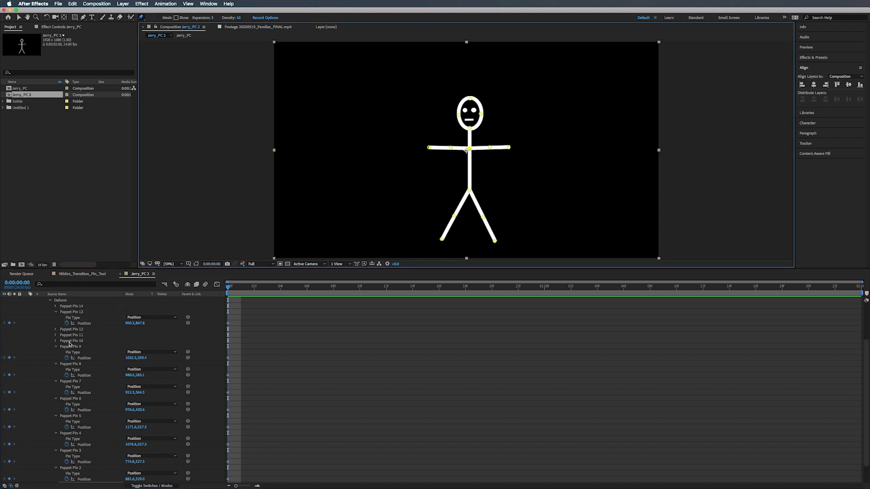
left_click(56, 312)
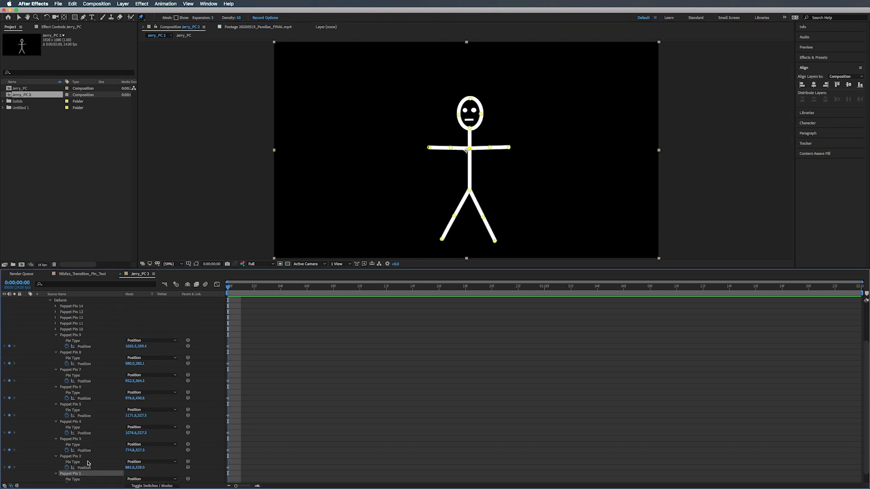
- Try the Advanced pin type on Puppet Pin 1 at the chest, rotating the pin to 13°
scroll(88, 463, "down", 1)
left_click(150, 468)
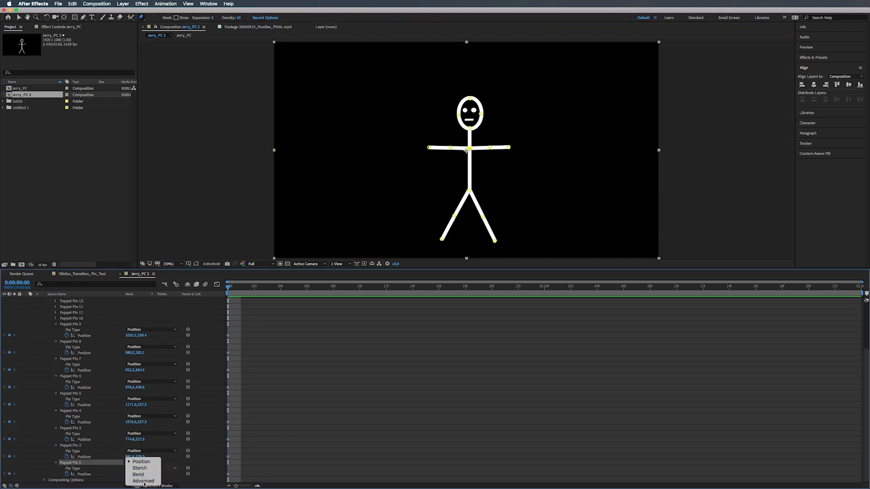
left_click(143, 481)
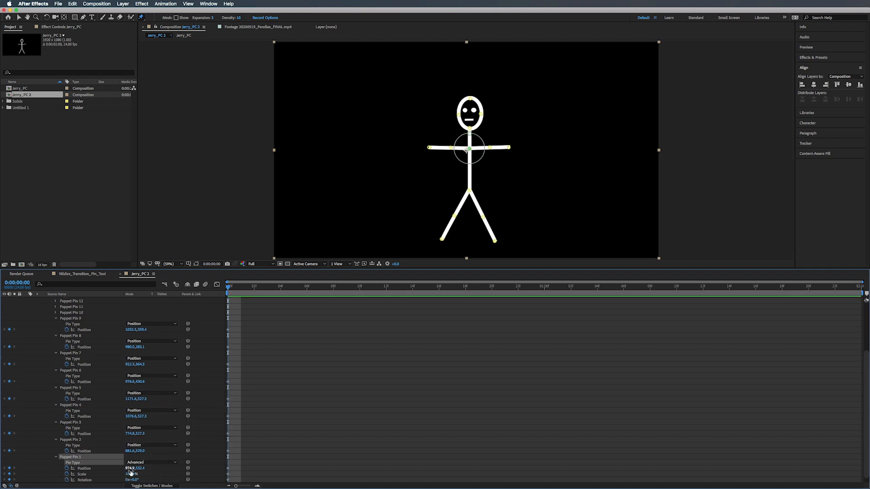
left_click_drag(134, 481, 175, 482)
mouse_move(129, 480)
left_mouse_down()
mouse_move(108, 482)
mouse_move(151, 479)
mouse_move(112, 480)
mouse_move(138, 480)
left_mouse_up()
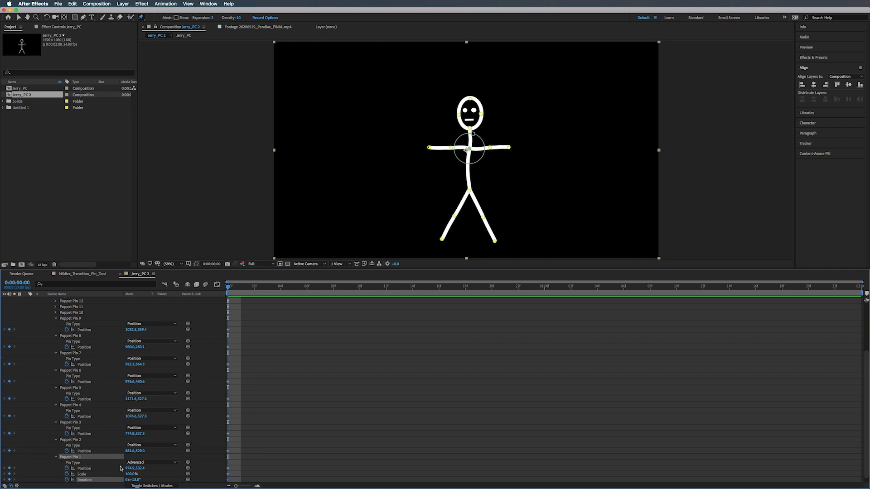
- Return Puppet Pin 1 to the Position pin type and collapse its properties
left_click(136, 462)
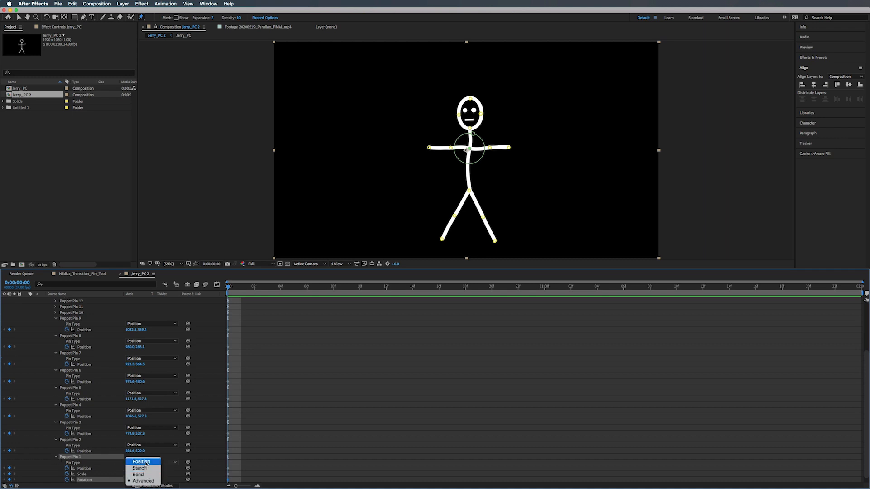
left_click(145, 462)
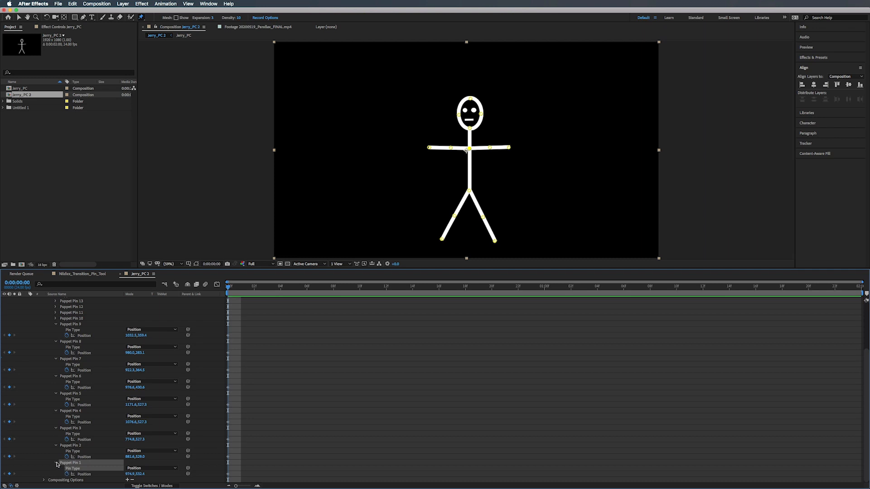
left_click(56, 463)
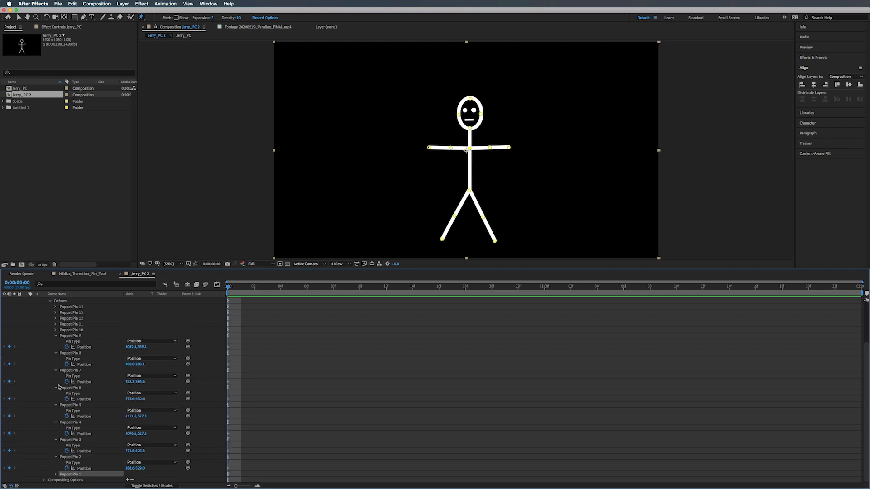
- Collapse the properties of Puppet Pins 9 through 2 under Deform
left_click(55, 335)
left_click(56, 354)
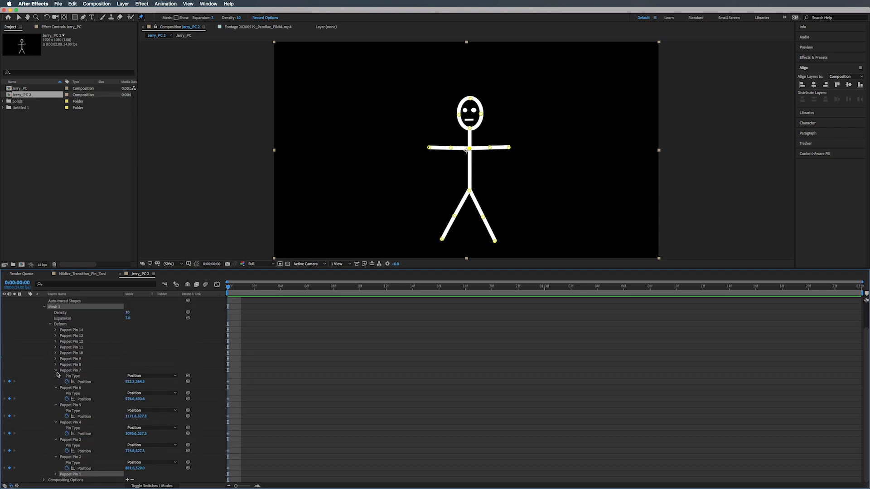
left_click(56, 370)
left_click(55, 389)
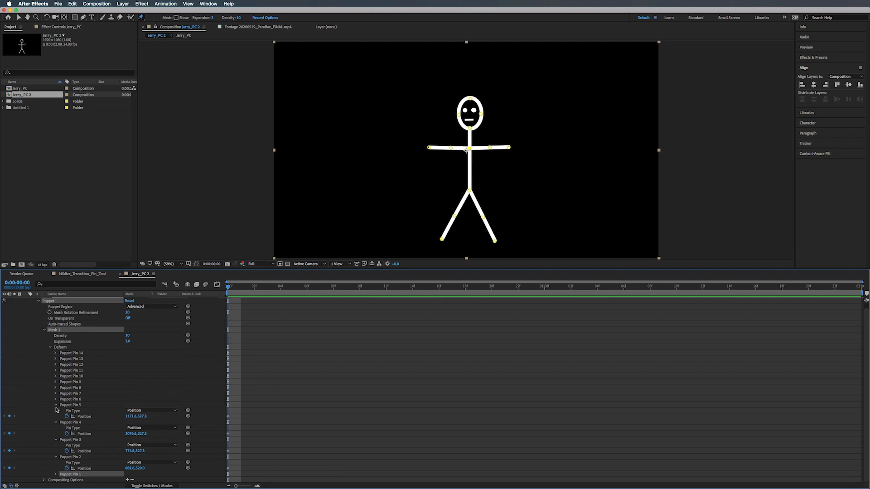
left_click(56, 406)
left_click(56, 417)
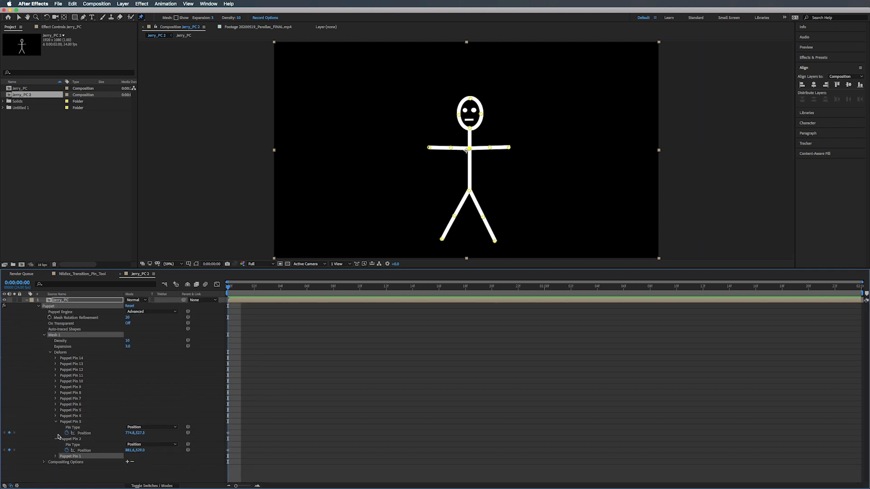
left_click(56, 422)
left_click(56, 428)
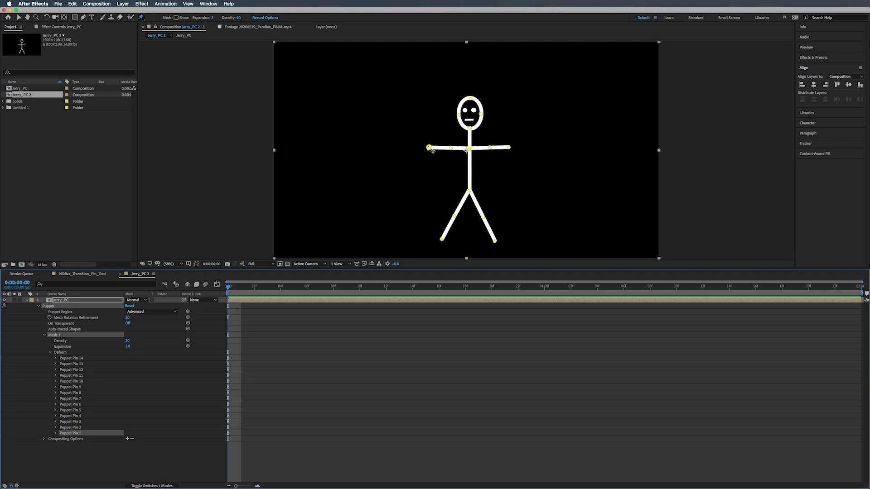
- Pose the figure at the first frame with the left-hand forearm raised, the right-hand forearm lowered and the hip shifted right
left_click_drag(429, 148, 490, 136)
left_click(490, 148)
left_click_drag(509, 148, 508, 156)
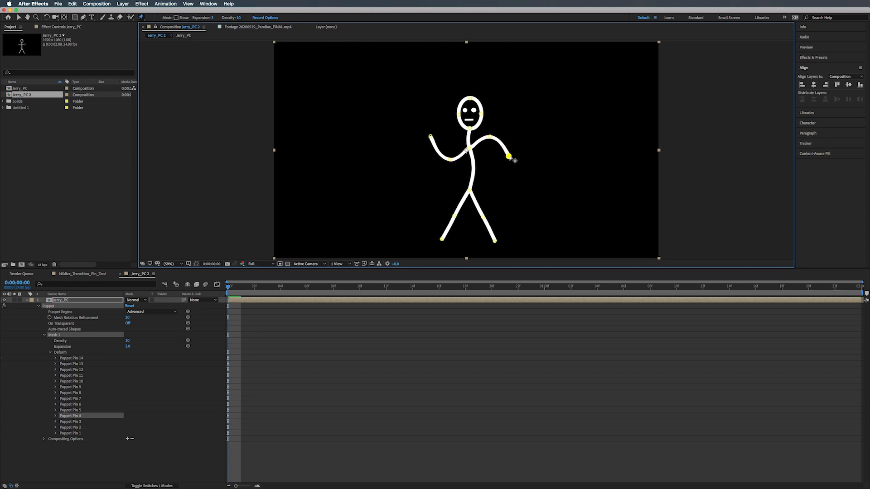
mouse_move(473, 195)
left_mouse_down()
mouse_move(453, 192)
mouse_move(491, 188)
left_mouse_up()
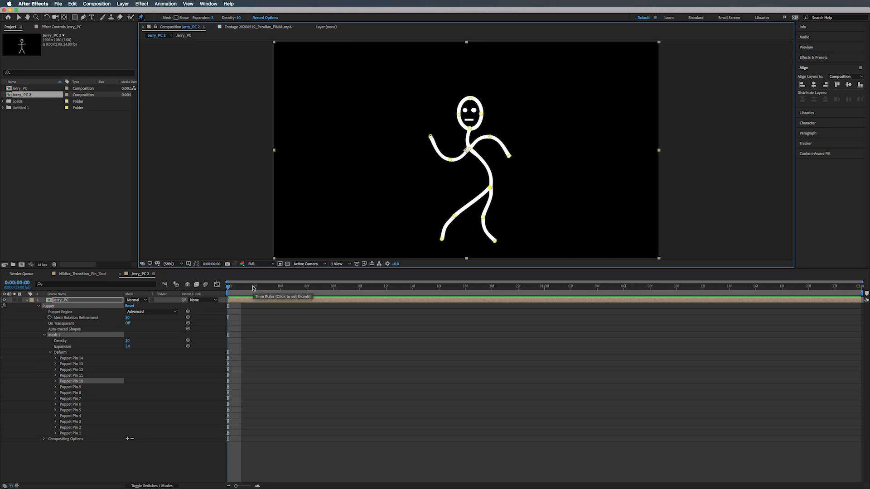
- Create the mirrored pose at 0:00:00:12, with the hip shifted left, the left-hand forearm lowered and the right-hand forearm raised
left_click_drag(253, 288, 385, 287)
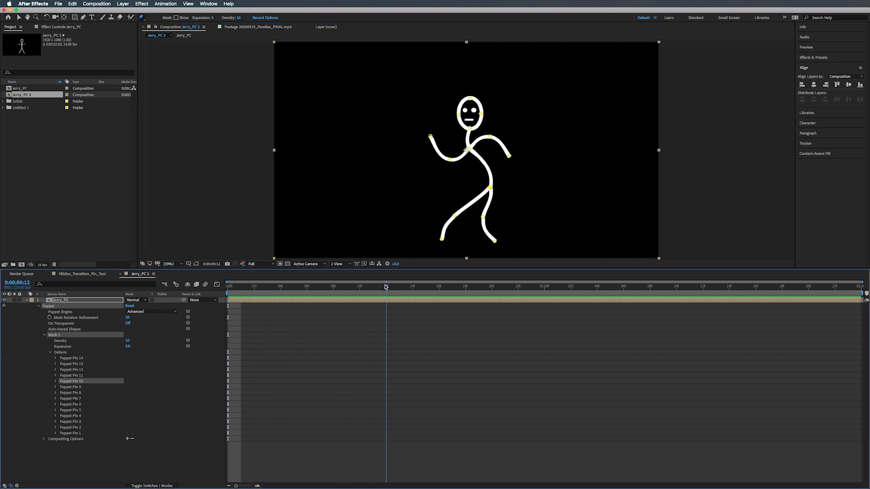
left_click_drag(490, 187, 444, 185)
left_click_drag(430, 137, 430, 162)
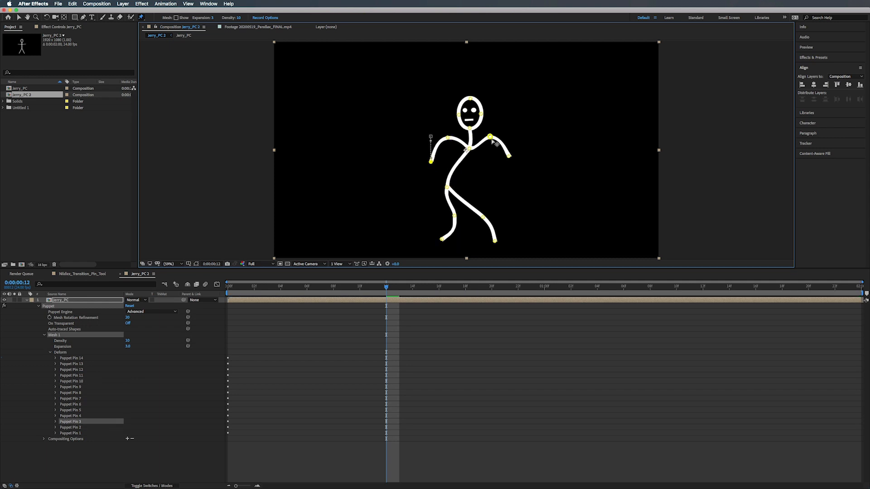
left_click_drag(495, 143, 513, 144)
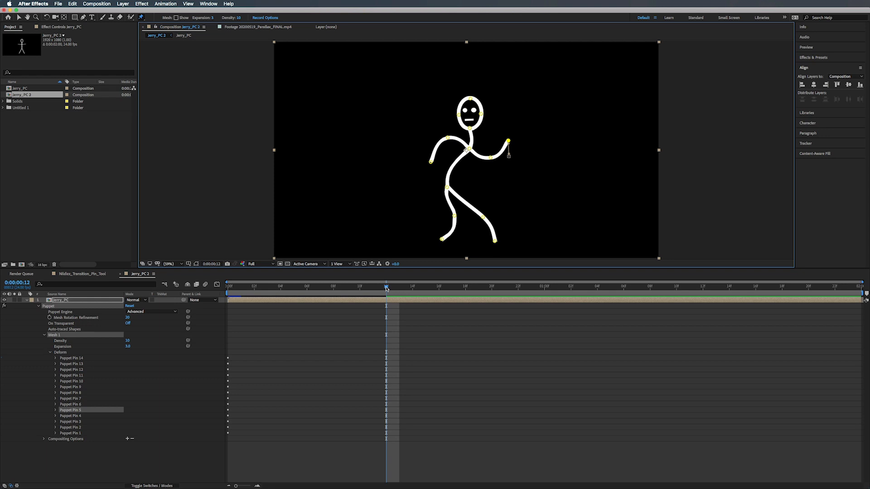
- Duplicate the position keyframes of Puppet Pins 2 through 10 from both poses at 0:00:01:00 and preview the movement
key("u")
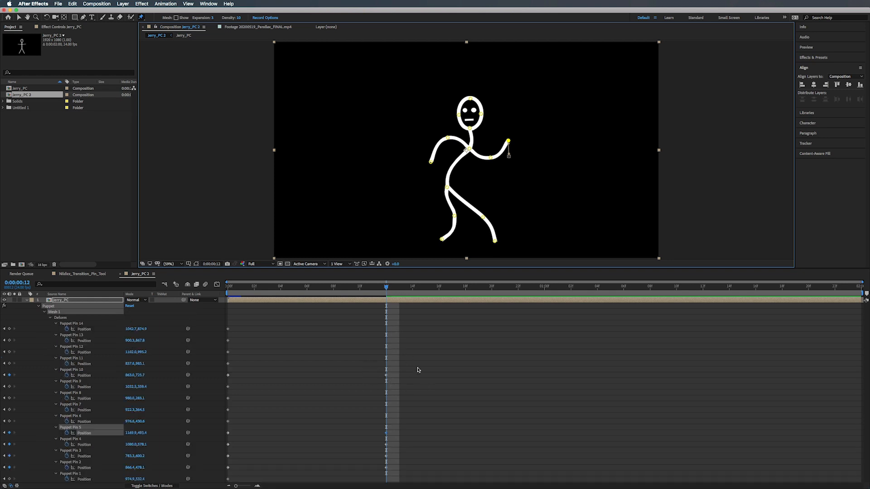
key("shift+Page_Down")
left_click_drag(398, 375, 198, 471)
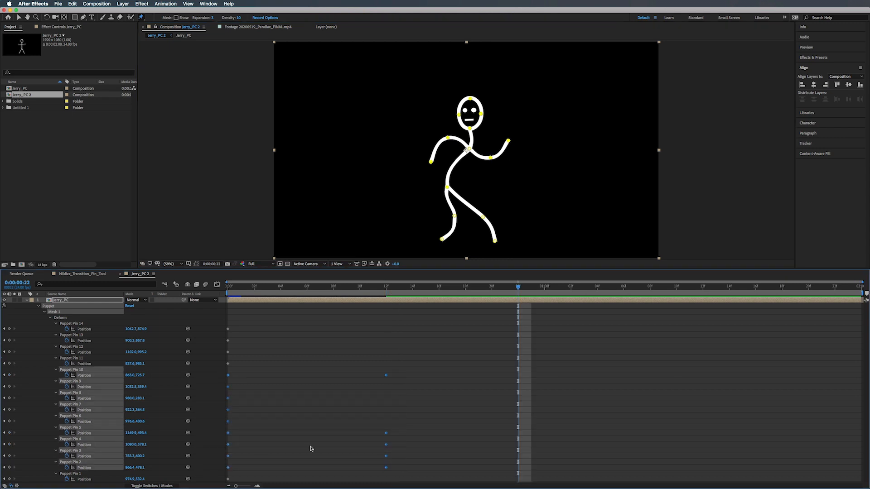
left_click(544, 290)
key("ctrl+v")
key("space")
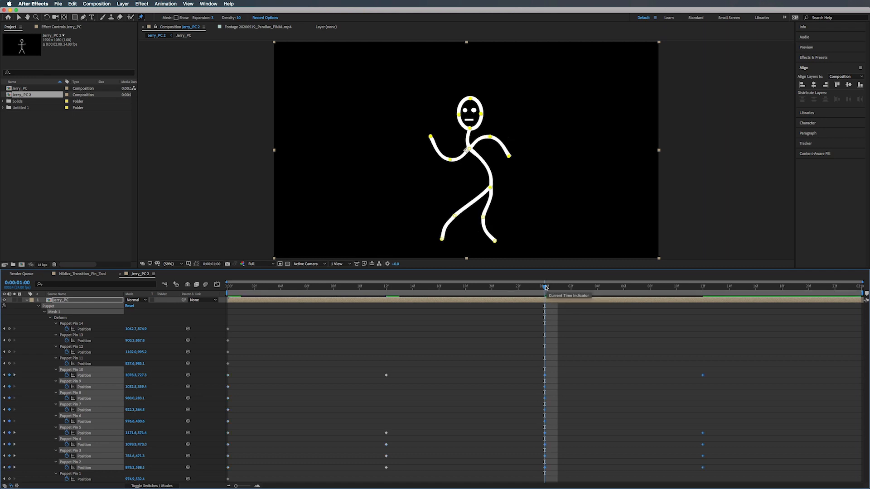
key("space")
key("space")
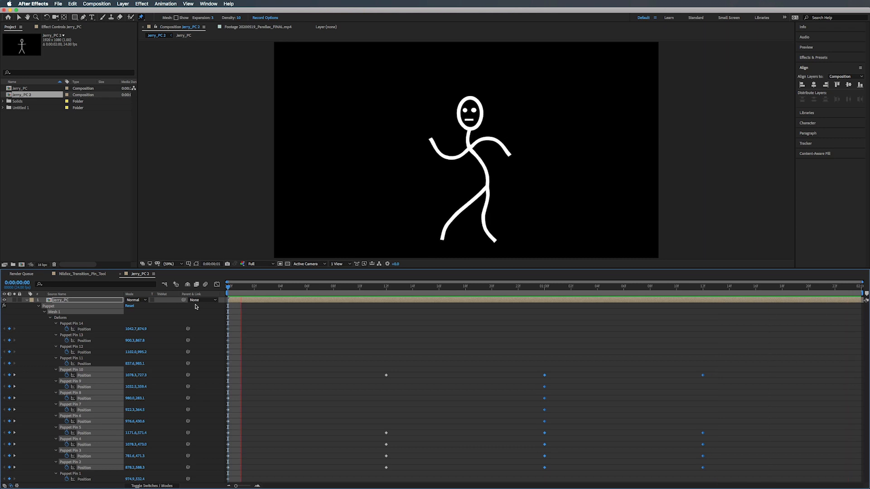
key("space")
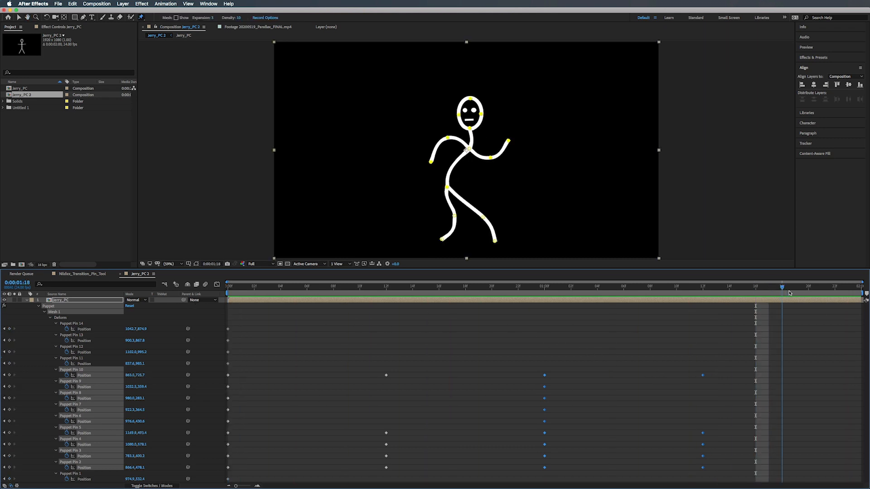
- Paste the opening pose's keyframes at 0:00:01:23, move them one frame later to the composition's end, and preview the loop
left_click_drag(757, 288, 849, 294)
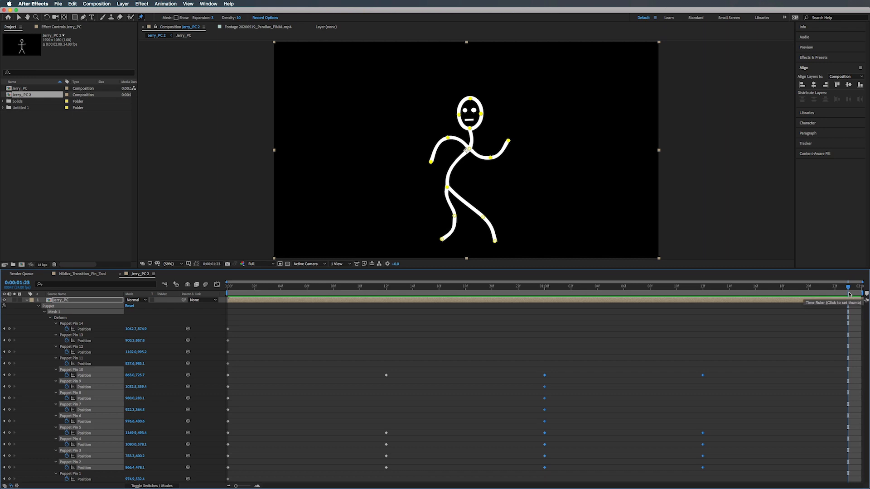
key("super+v")
left_click_drag(849, 376, 859, 376)
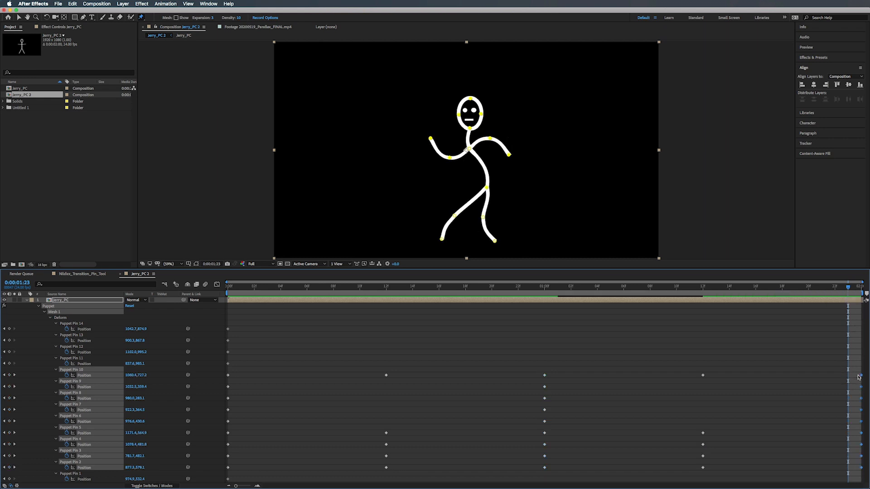
key("space")
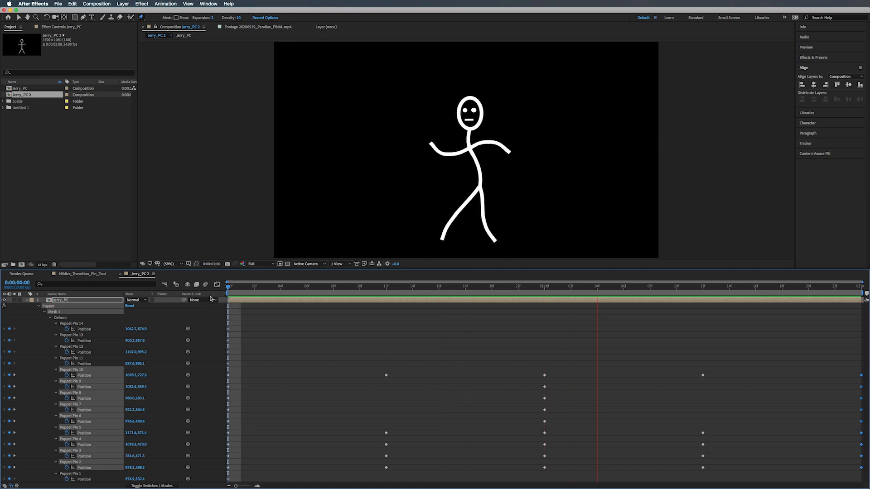
key("space")
- Apply Easy Ease to all position keyframes of Puppet Pins 2 through 10 and preview the smoothed animation
key("u")
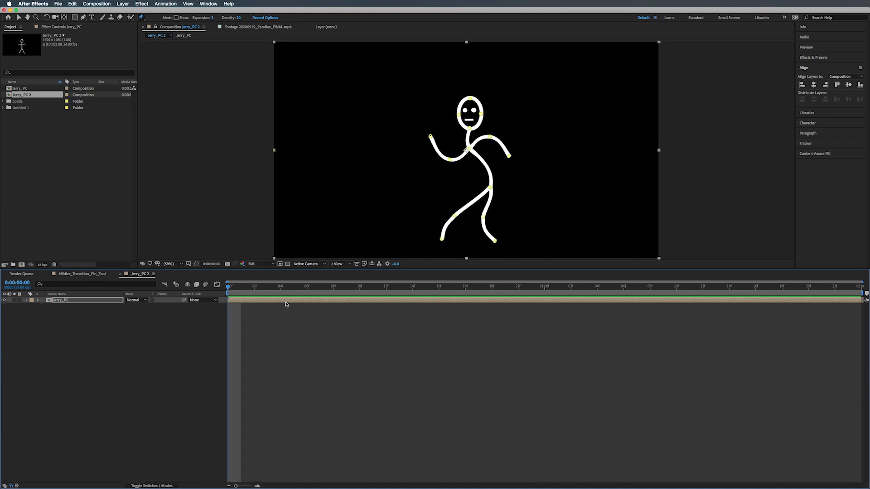
key("u")
left_click_drag(860, 369, 226, 471)
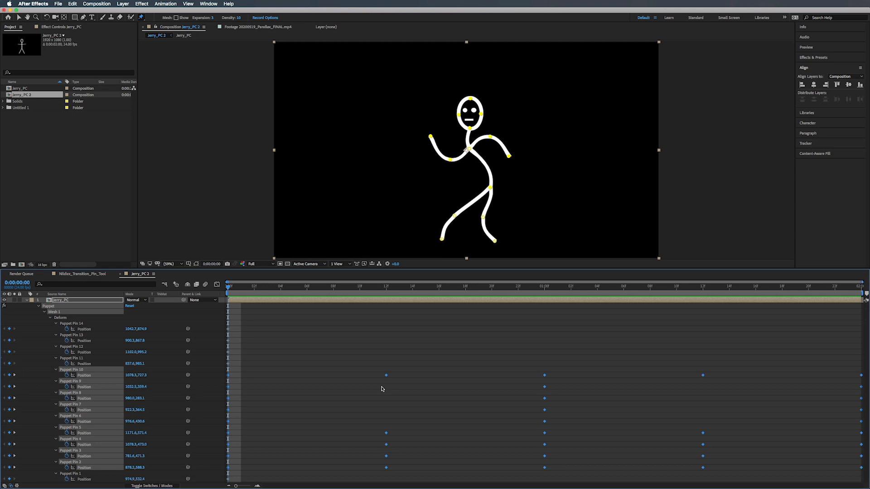
key("F9")
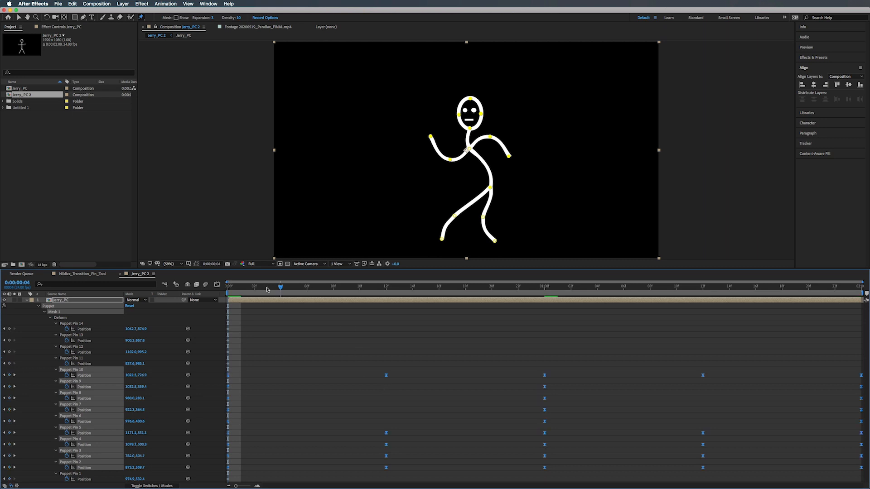
left_click(196, 244)
key("space")
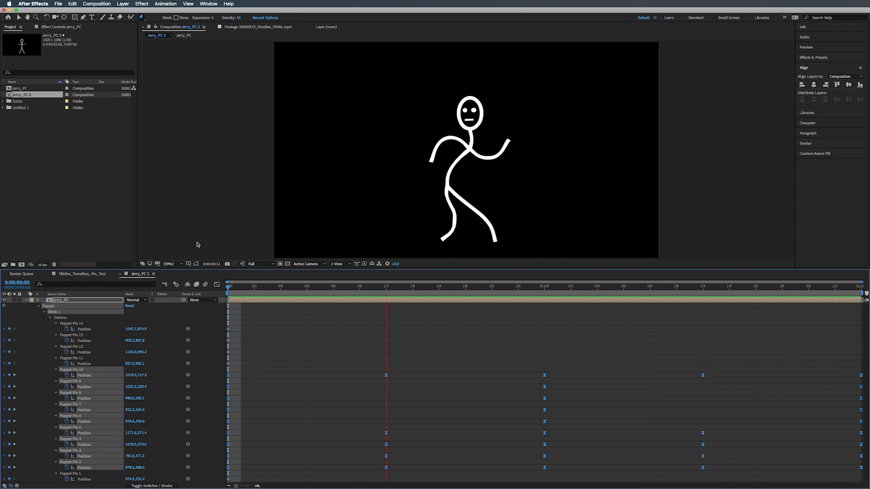
- Stop the preview, collapse the Jerry_PC layer's properties in the timeline and return the current time to 0:00:00:00
key("space")
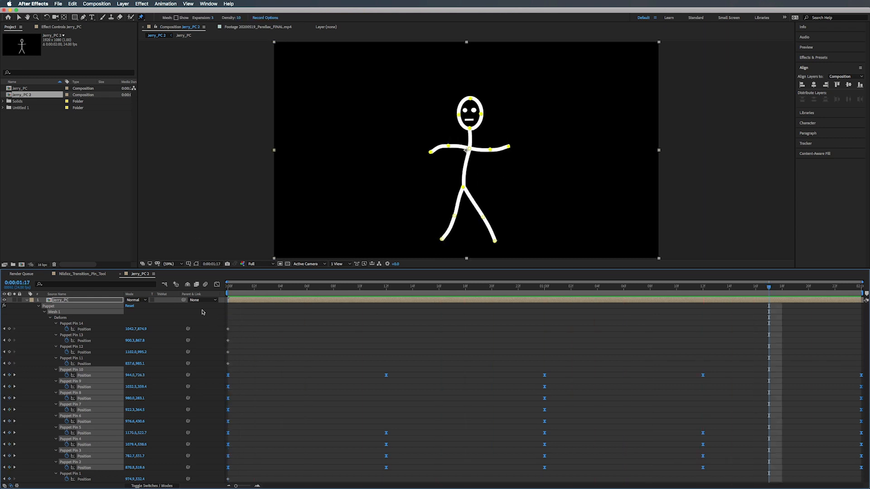
left_click(27, 300)
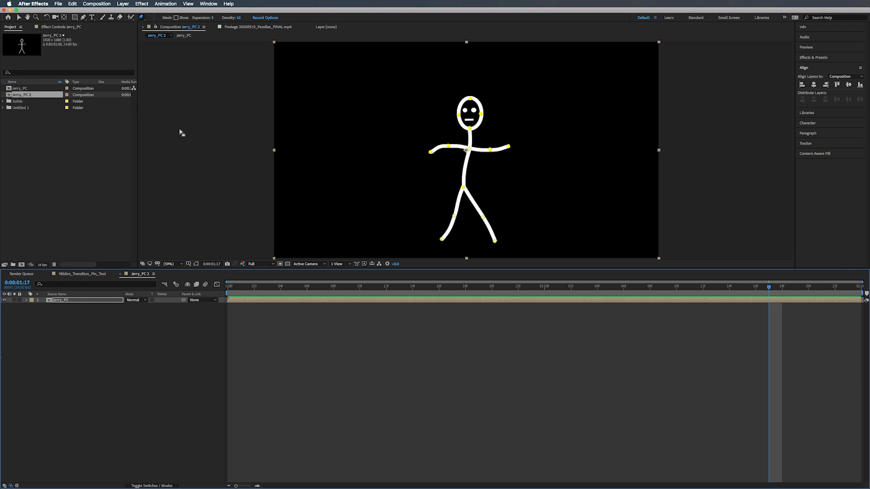
key("space")
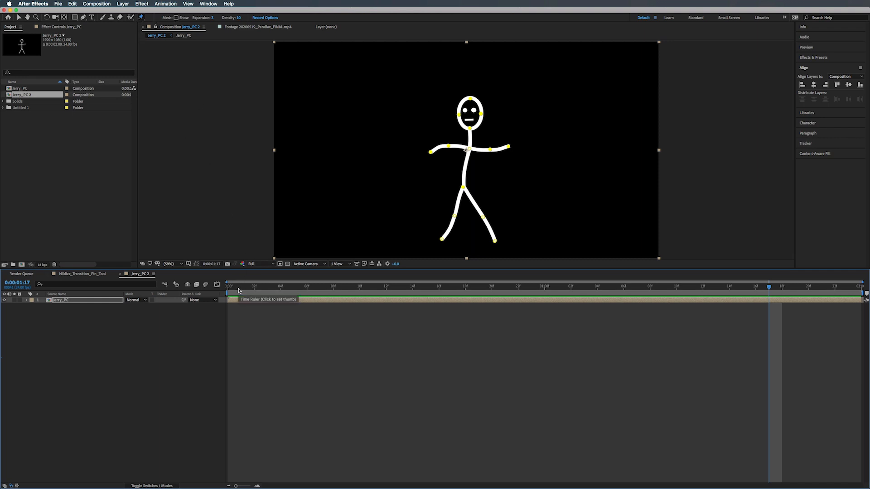
left_click_drag(352, 297, 228, 285)
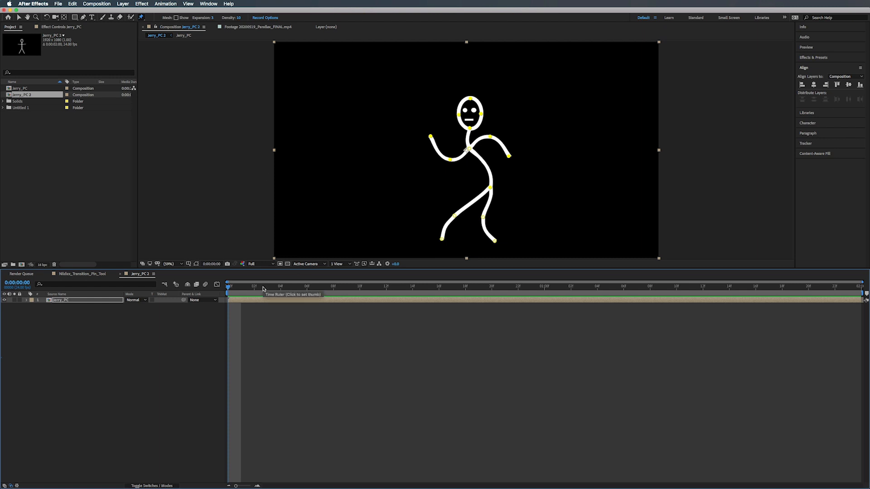
left_click_drag(263, 289, 212, 285)
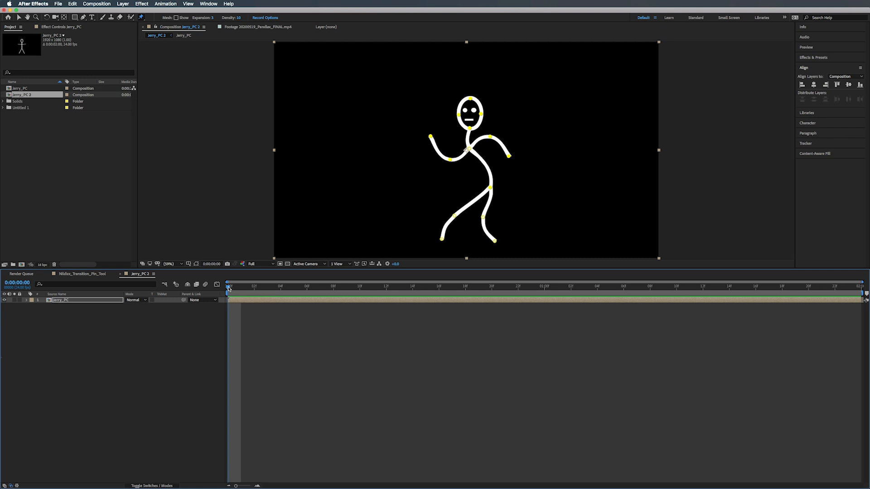
left_click_drag(229, 286, 201, 293)
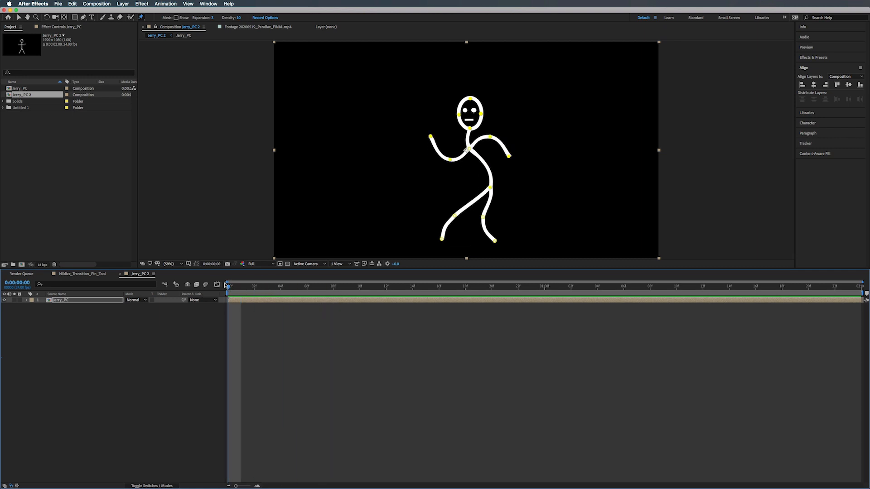